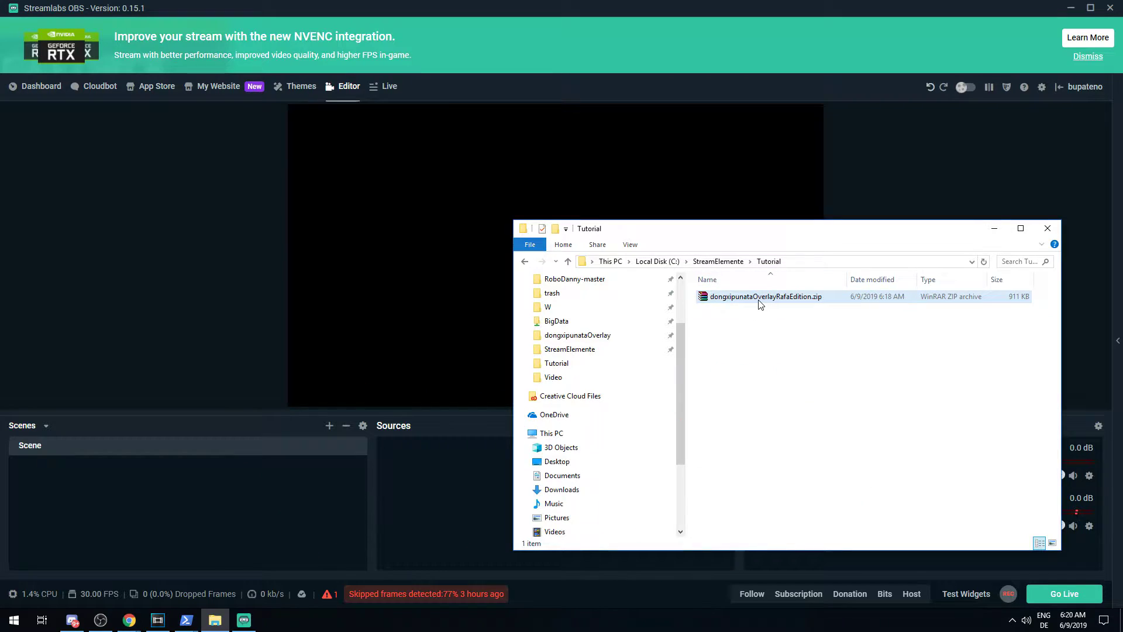
Extract dongxipunataOverlayRafaEdition.zip into its own folder.
left_click(759, 303)
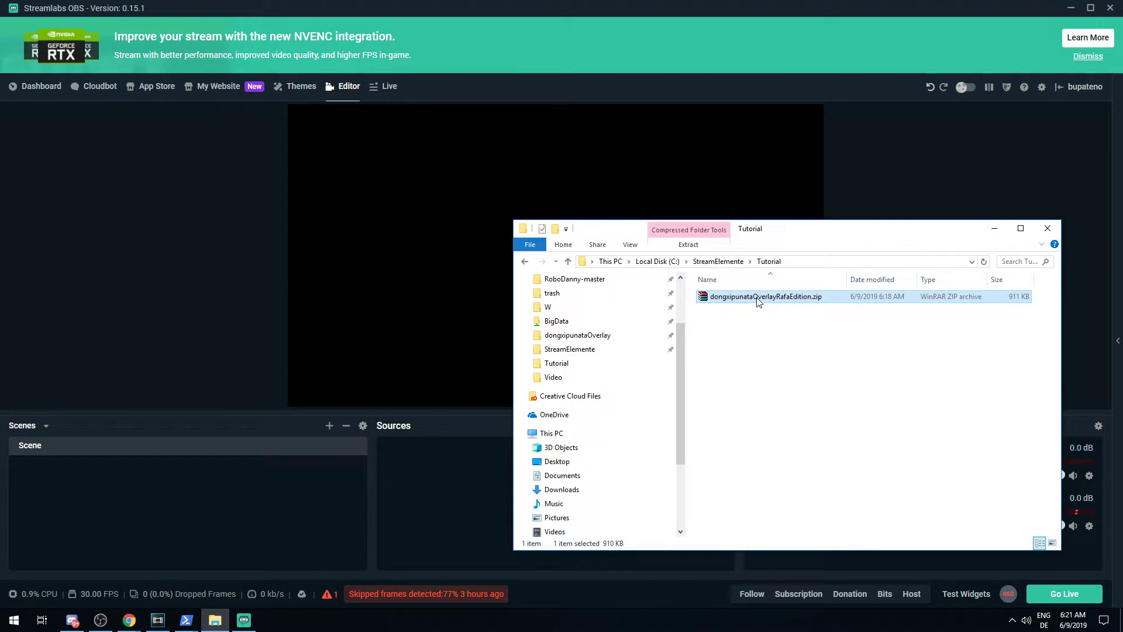
left_click(763, 333)
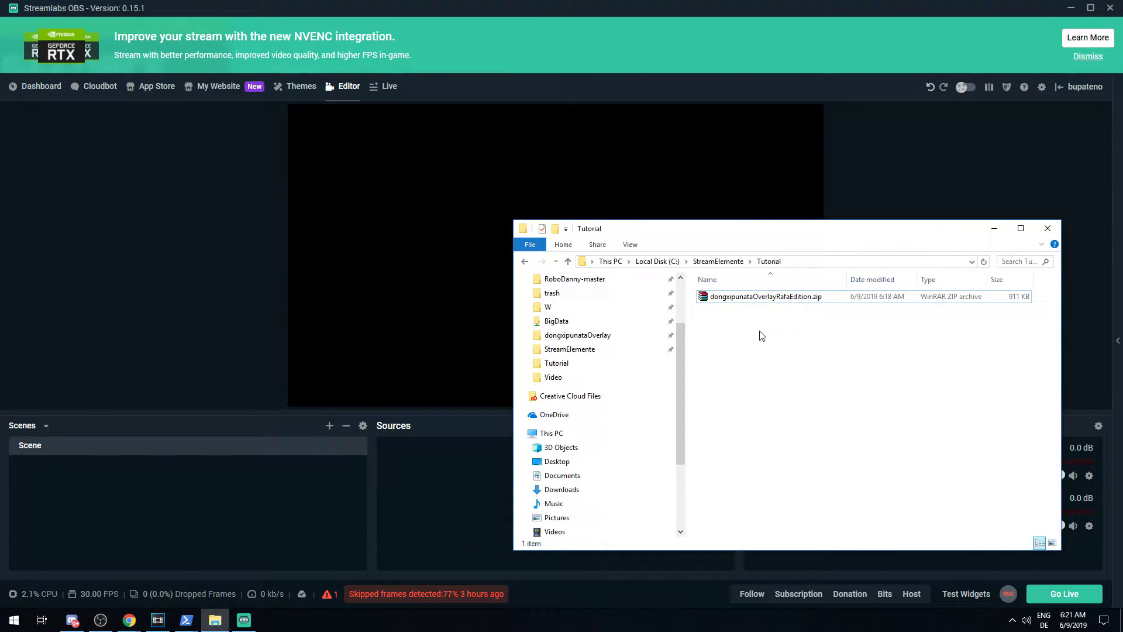
right_click(745, 297)
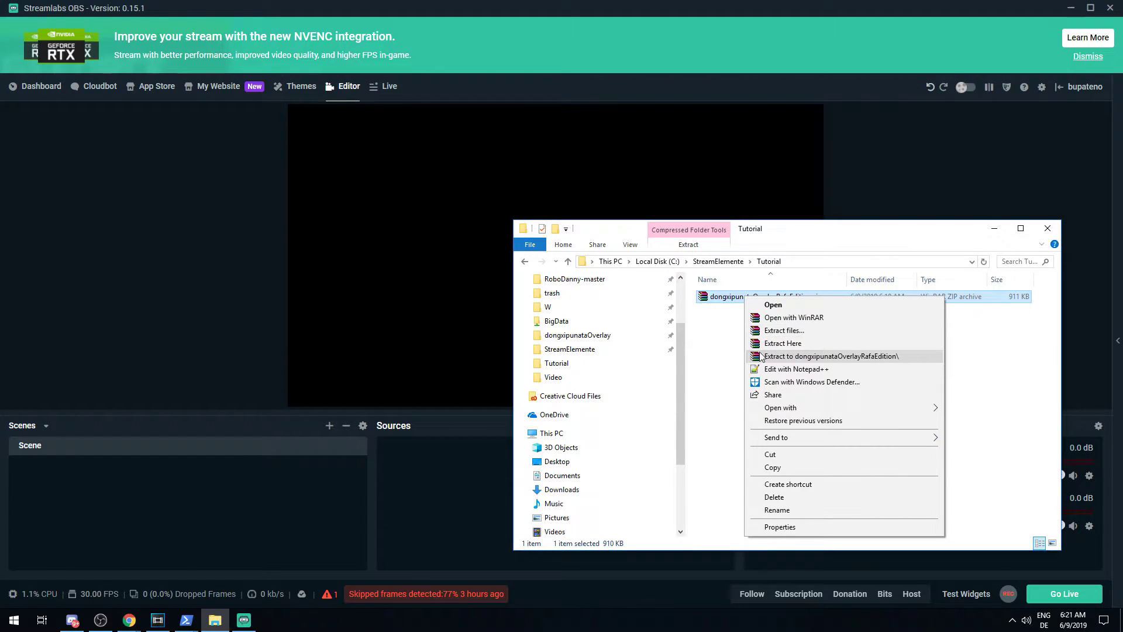
left_click(770, 357)
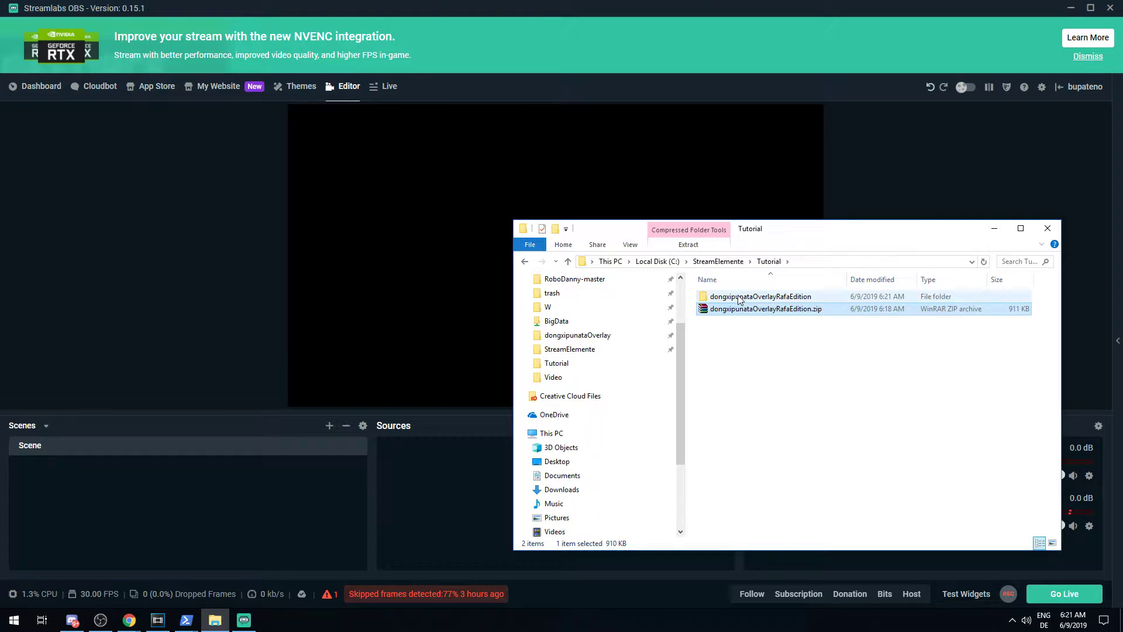
Open 'README - Settings Helper.txt' from the extracted overlay's inner folder in Notepad.
double_click(739, 297)
double_click(738, 300)
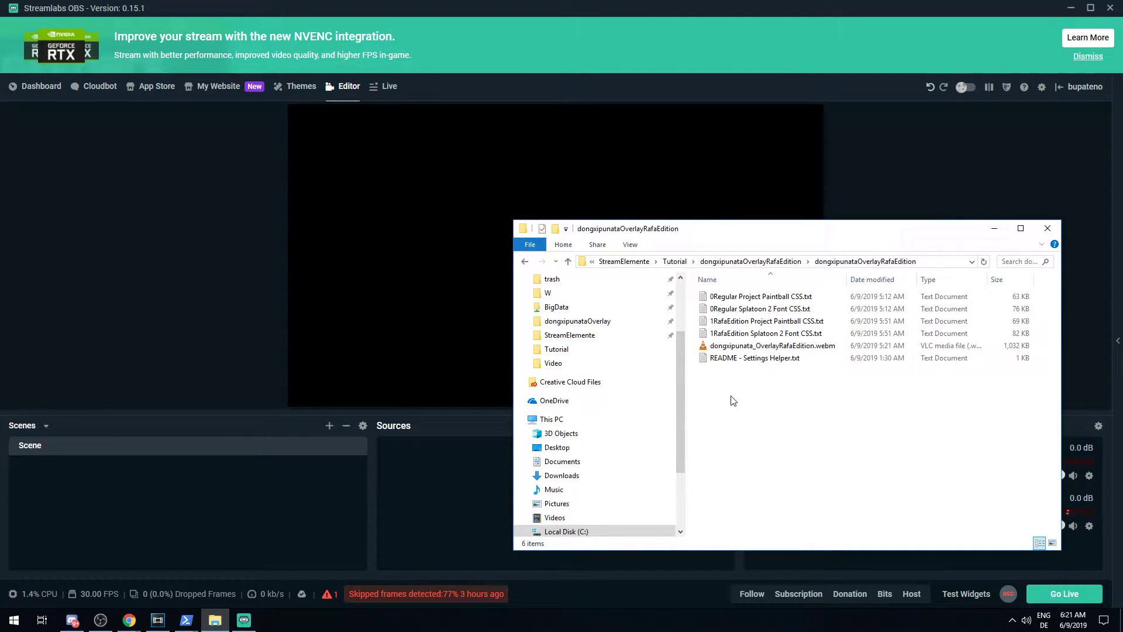
left_click(754, 364)
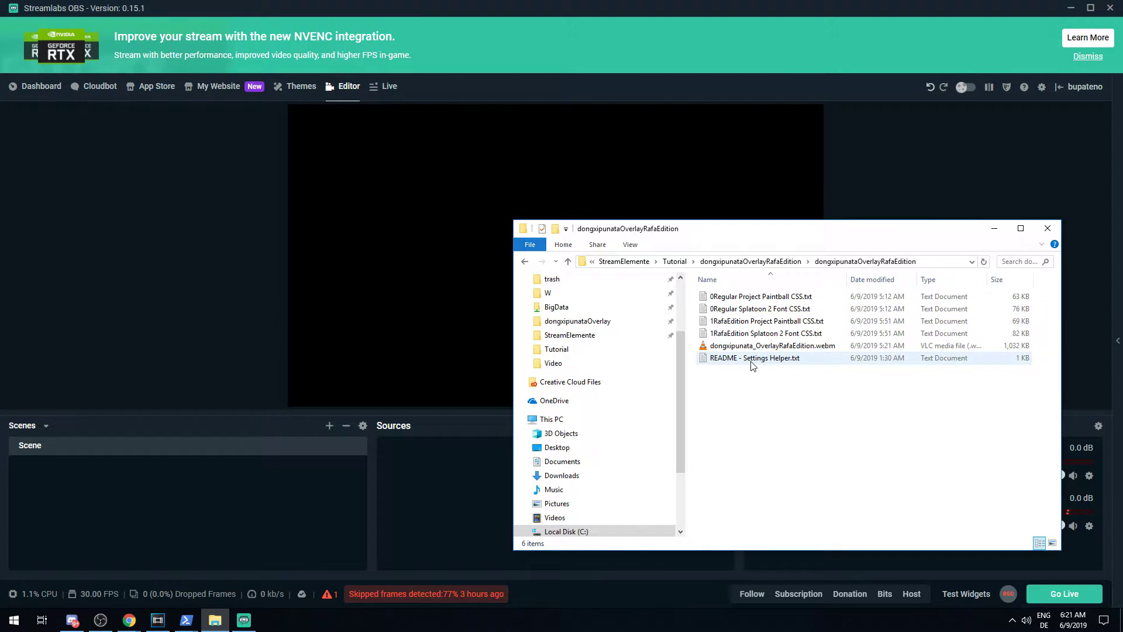
double_click(754, 358)
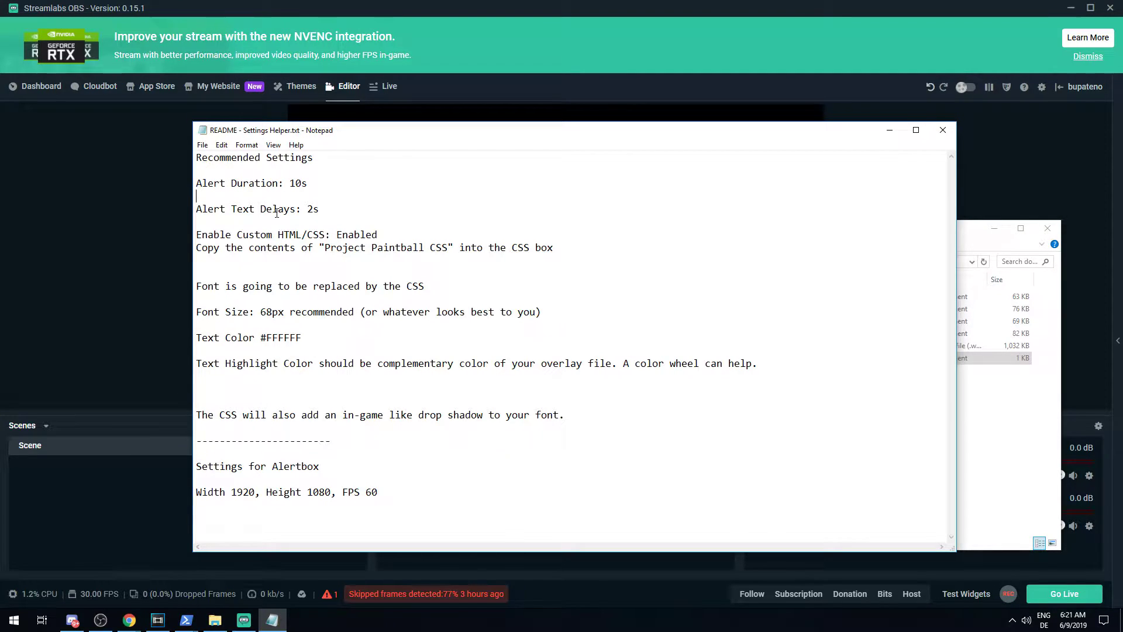
Read the README's alert text delay and CSS instructions, then bring back the overlay folder.
left_click(250, 272, "shift")
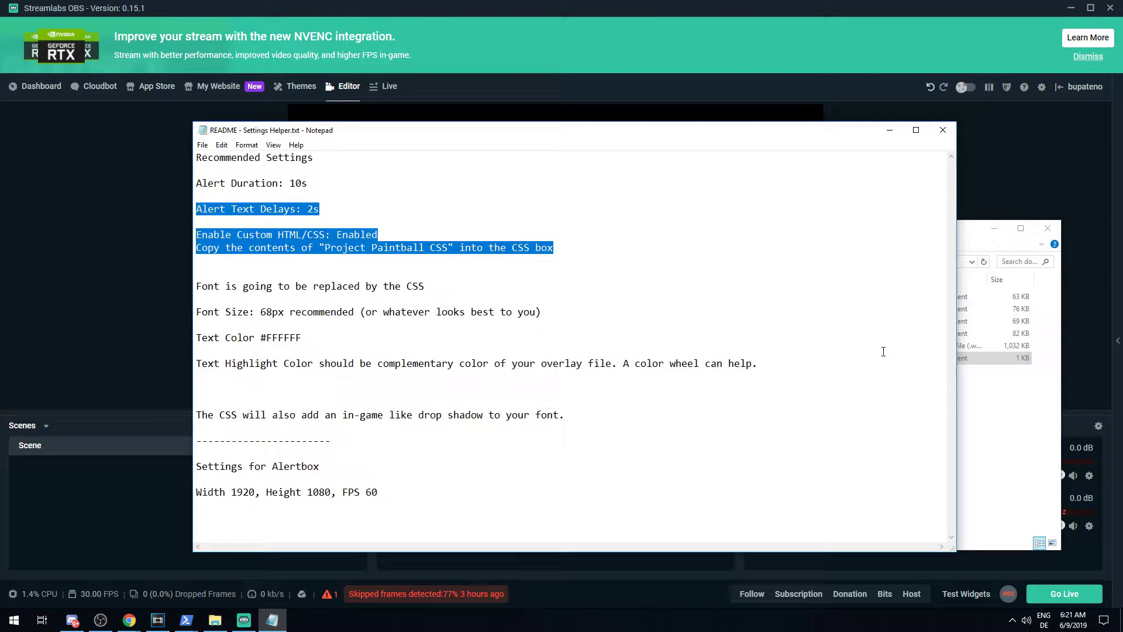
left_click(977, 411)
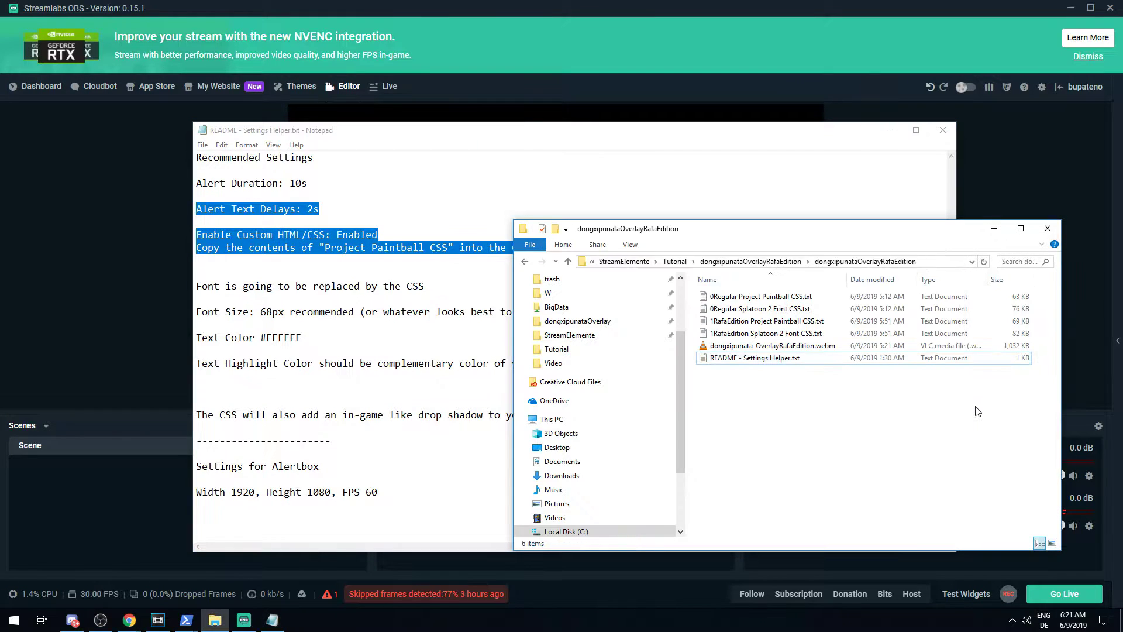
Add an Alertbox widget source named 'Alert Box' to the scene.
left_click(523, 559)
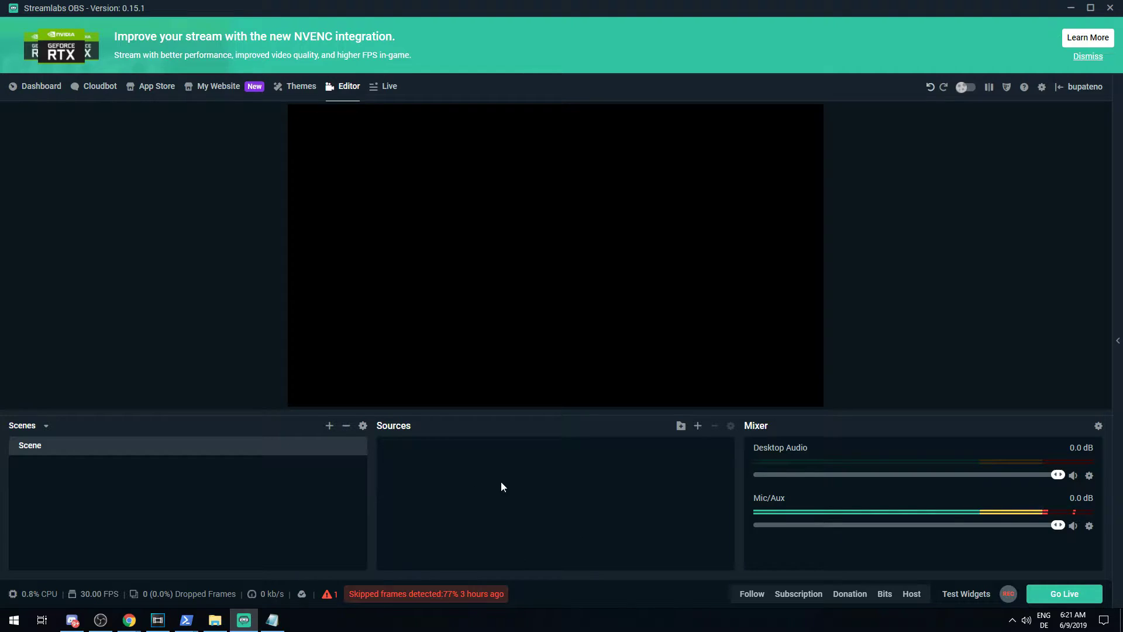
left_click(698, 426)
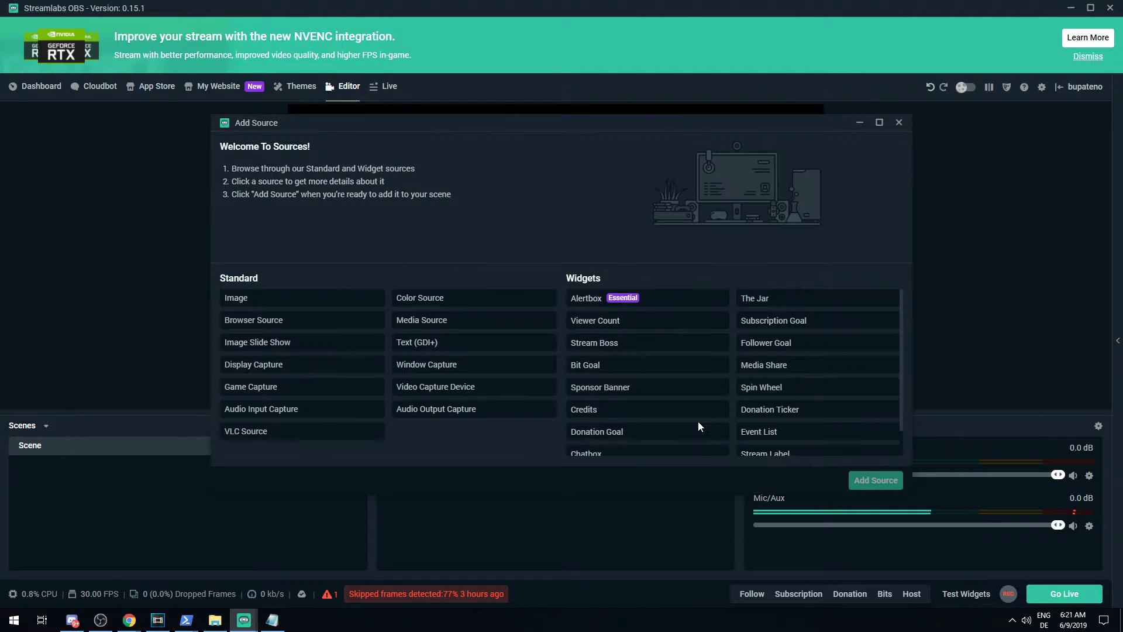
left_click(636, 309)
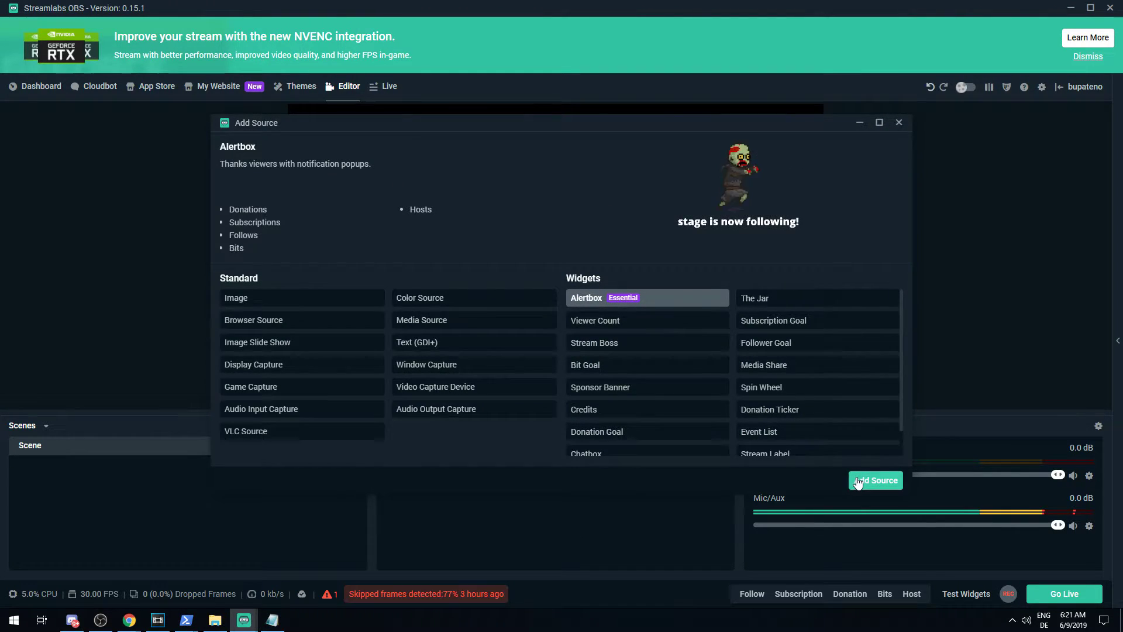
left_click(876, 480)
left_click(672, 248)
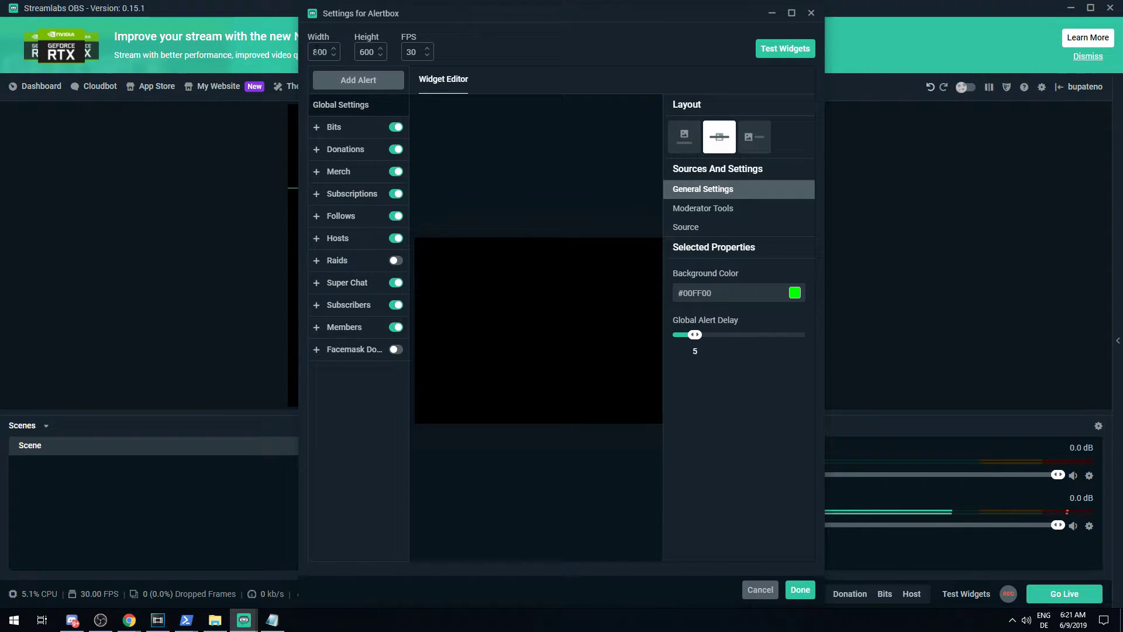
Set the Alert Box widget to width 1920, height 1080 and 60 FPS.
double_click(320, 52)
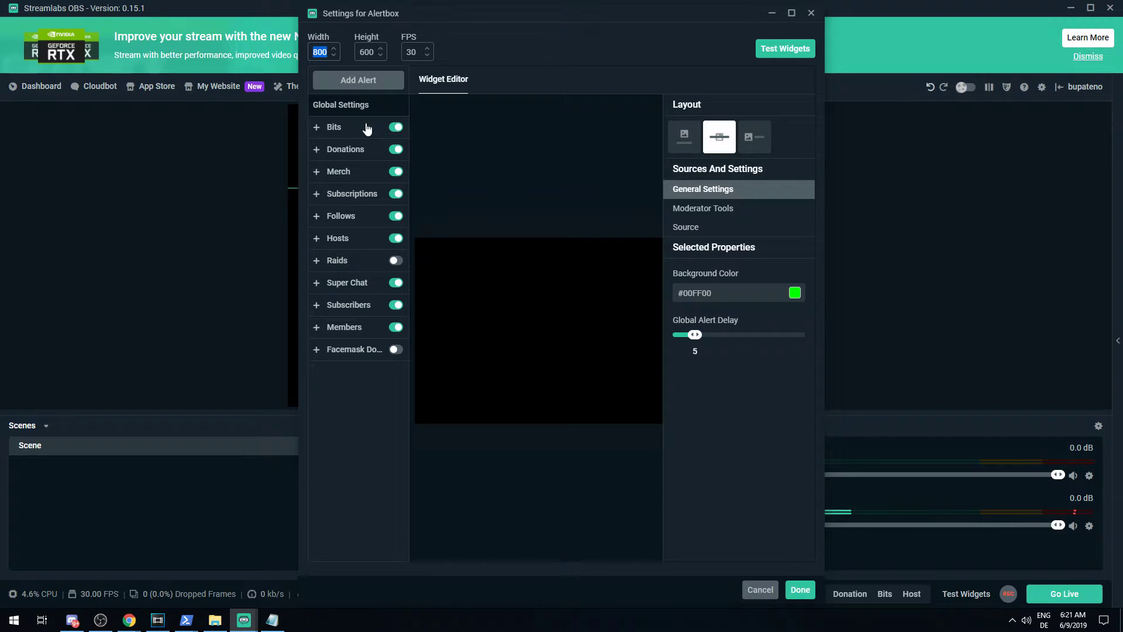
type("1920")
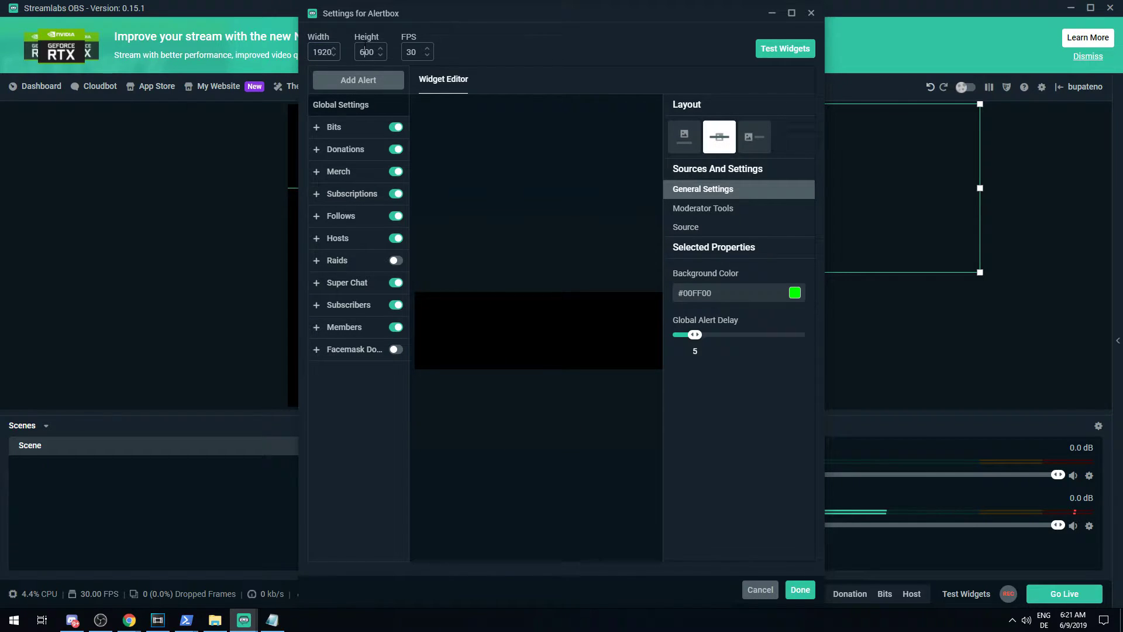
double_click(381, 53)
type("1080")
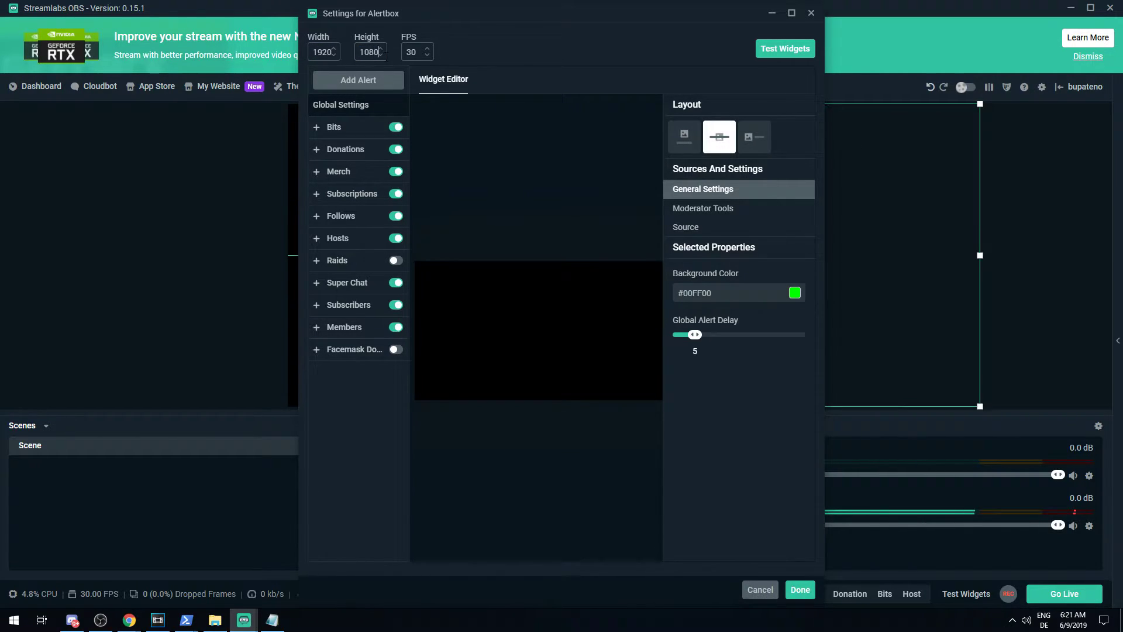
double_click(408, 52)
type("60")
Save the Alertbox settings, stretch it across the canvas, and play a test follow alert.
left_click(800, 591)
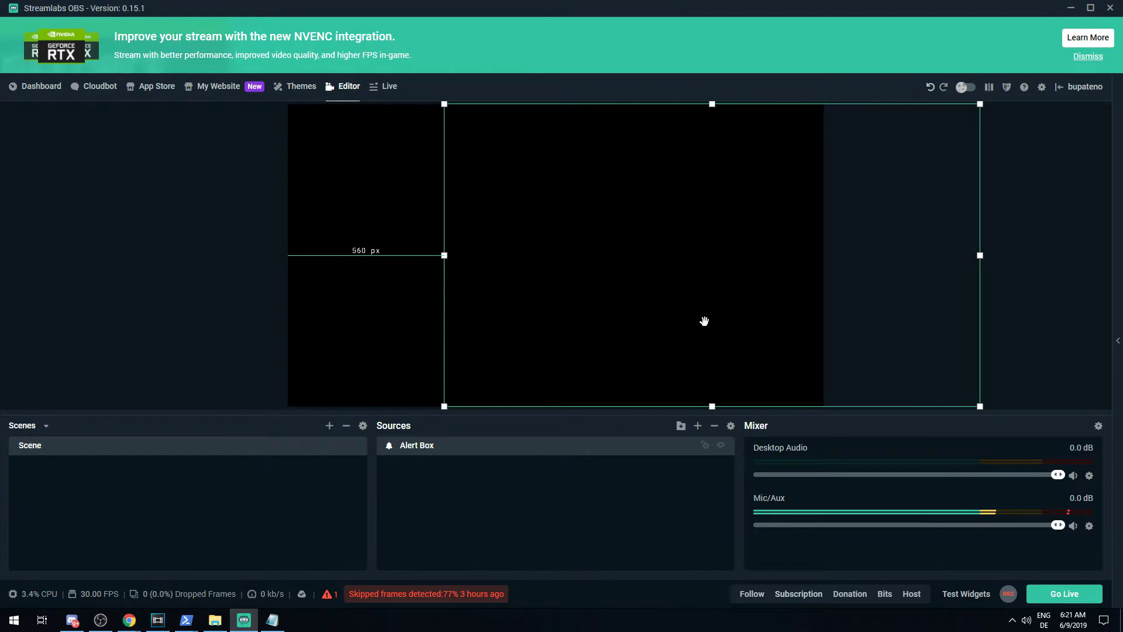
left_click_drag(705, 321, 557, 323)
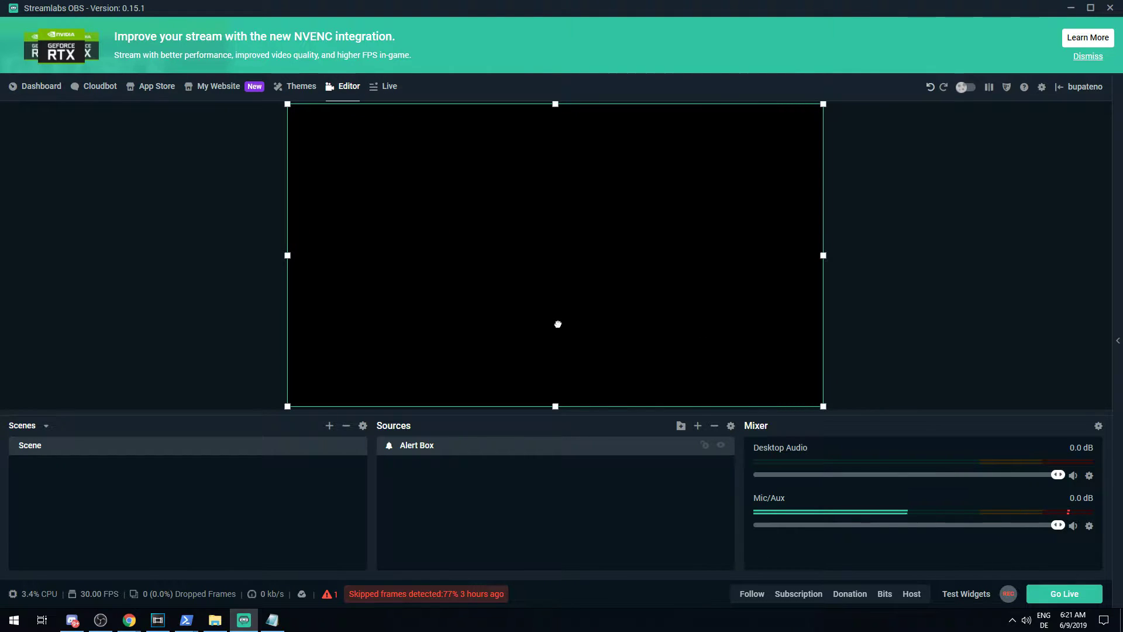
left_click(880, 377)
left_click(752, 594)
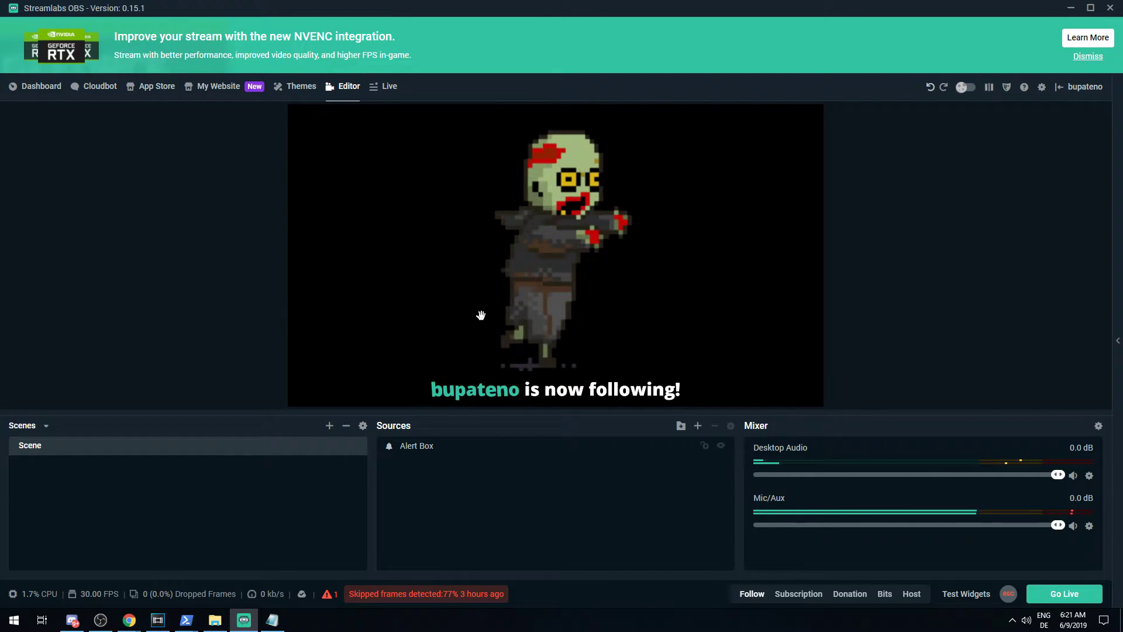
left_click(518, 260)
left_click(910, 258)
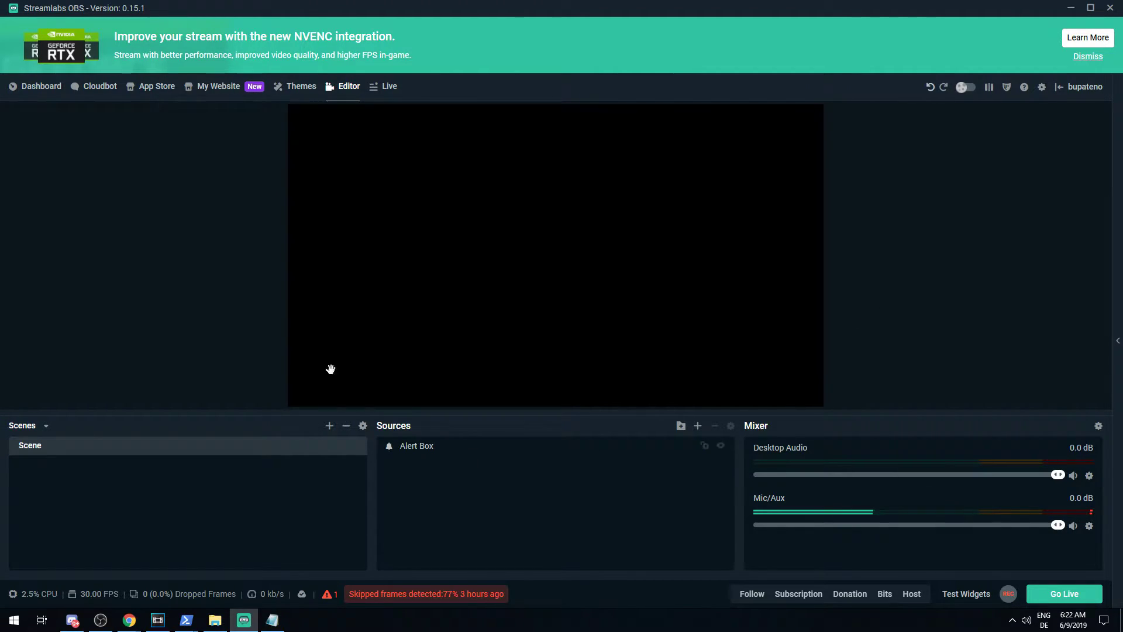
Show the Follows alert options in the dashboard's Alert Box widget settings.
left_click(34, 88)
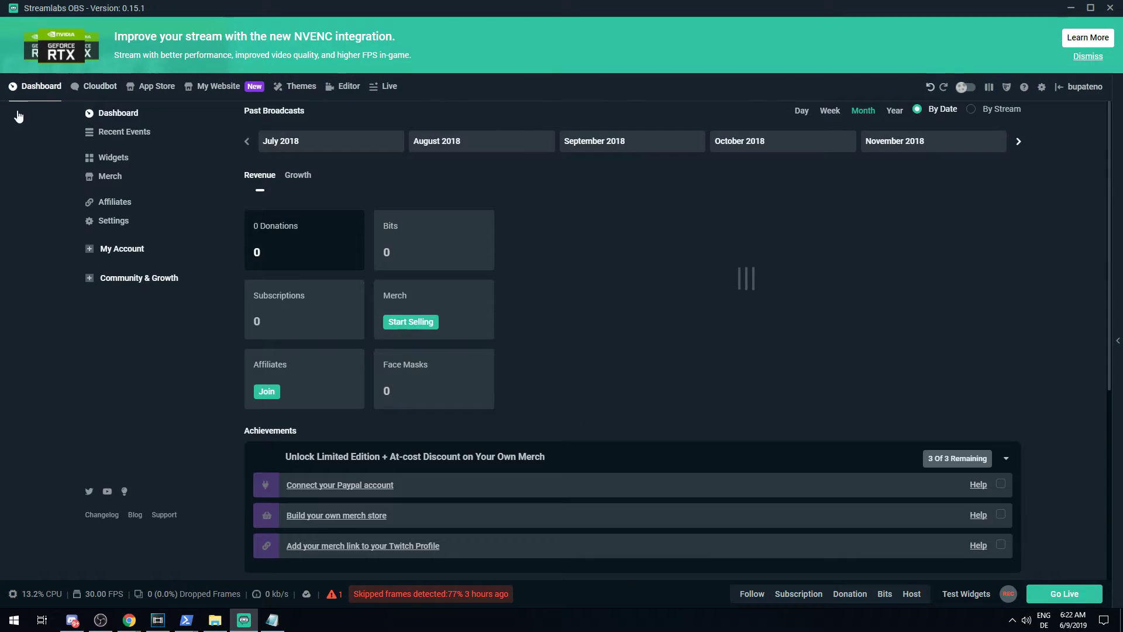
left_click(111, 159)
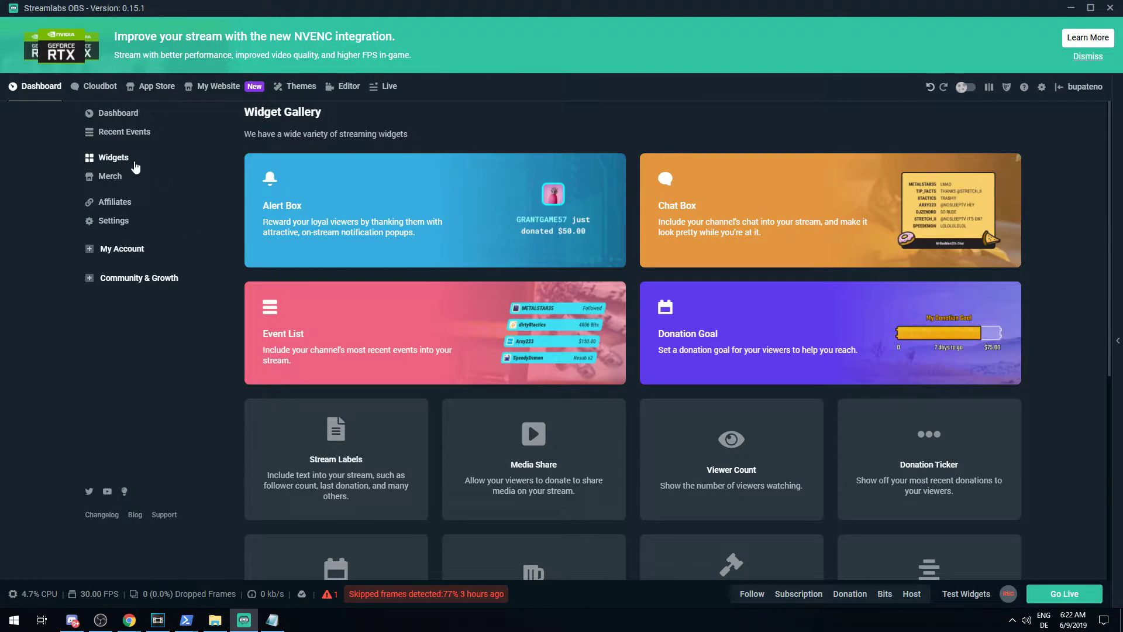
left_click(434, 194)
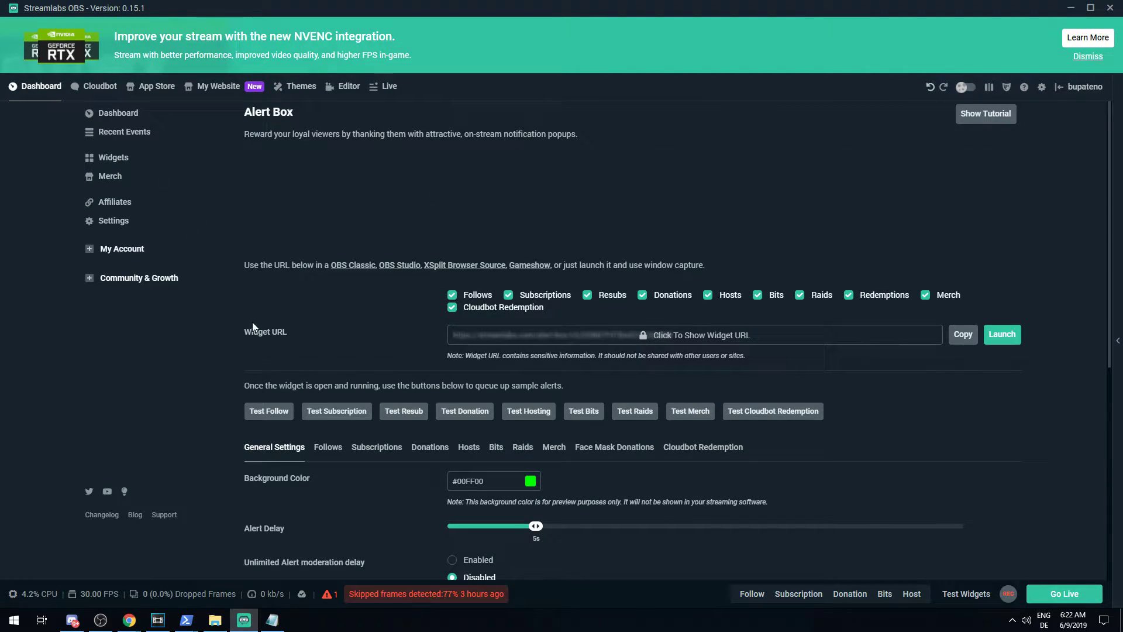
scroll(251, 322, "down", 2)
scroll(238, 347, "down", 3)
scroll(238, 348, "down", 1)
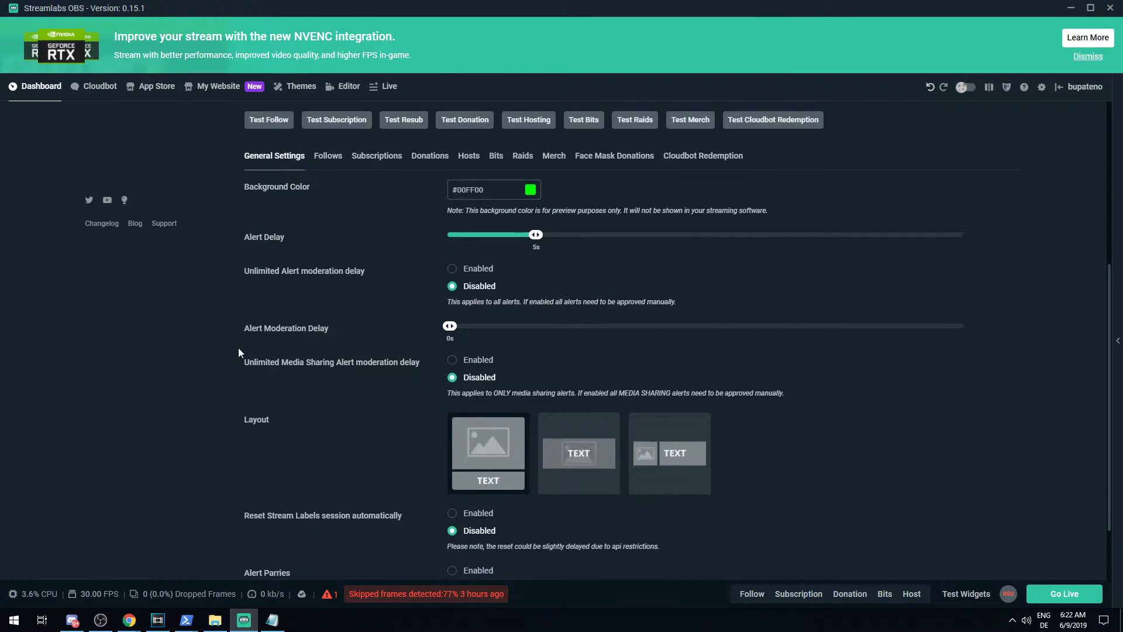
left_click(329, 157)
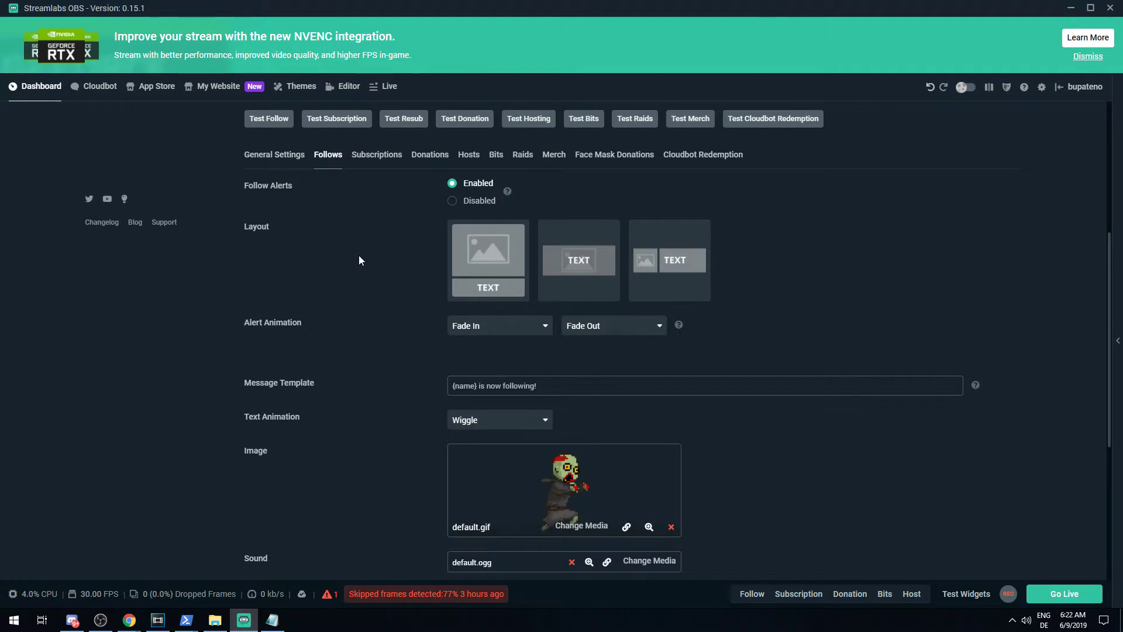
scroll(603, 196, "down", 1)
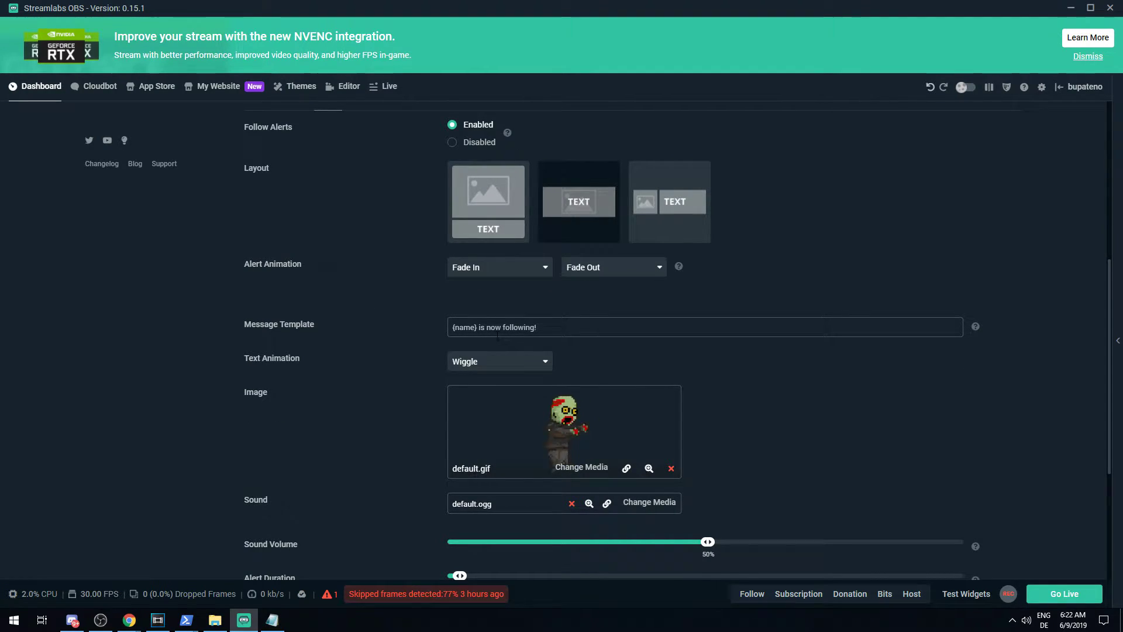
scroll(370, 342, "down", 1)
scroll(417, 206, "down", 2)
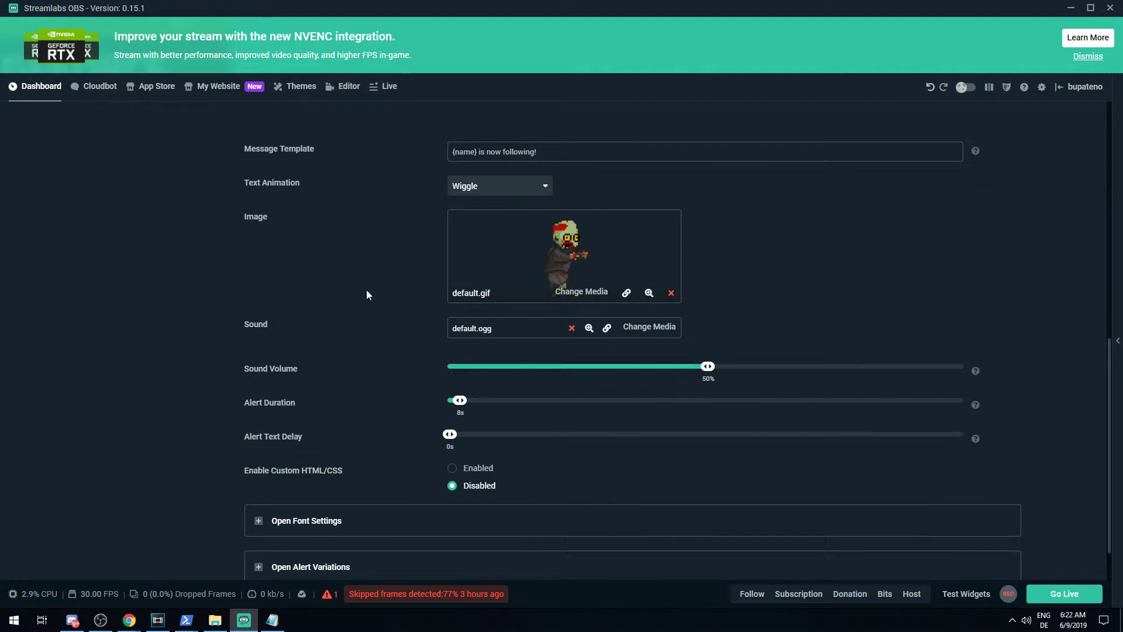
Upload the dongxipunata overlay webm to the Media Gallery and use it as the follow alert image.
left_click(570, 292)
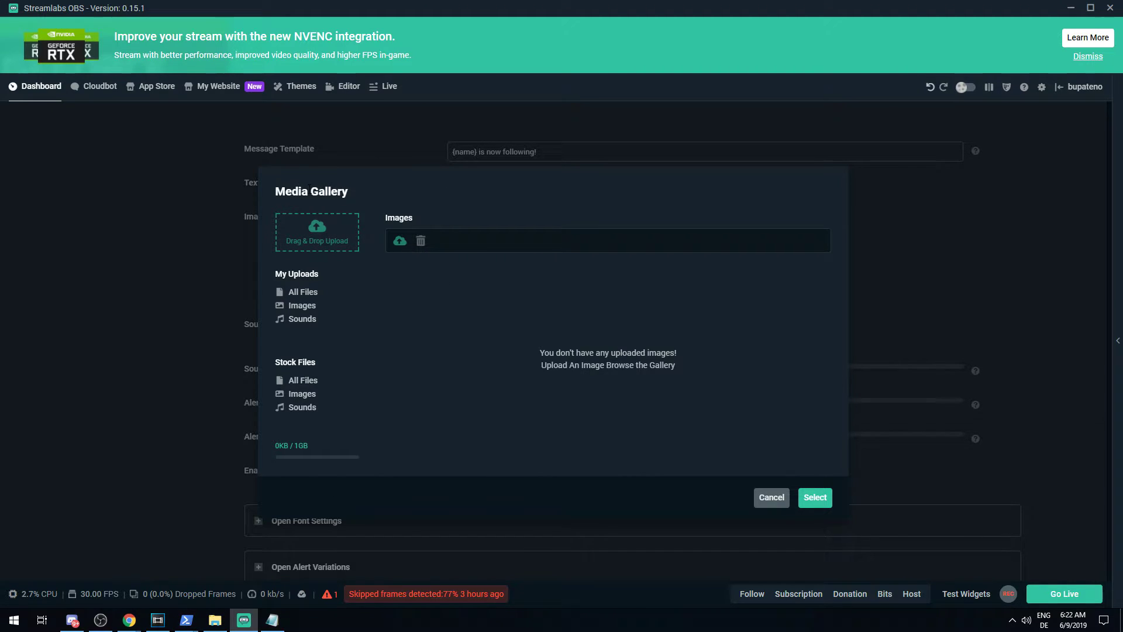
left_click(214, 620)
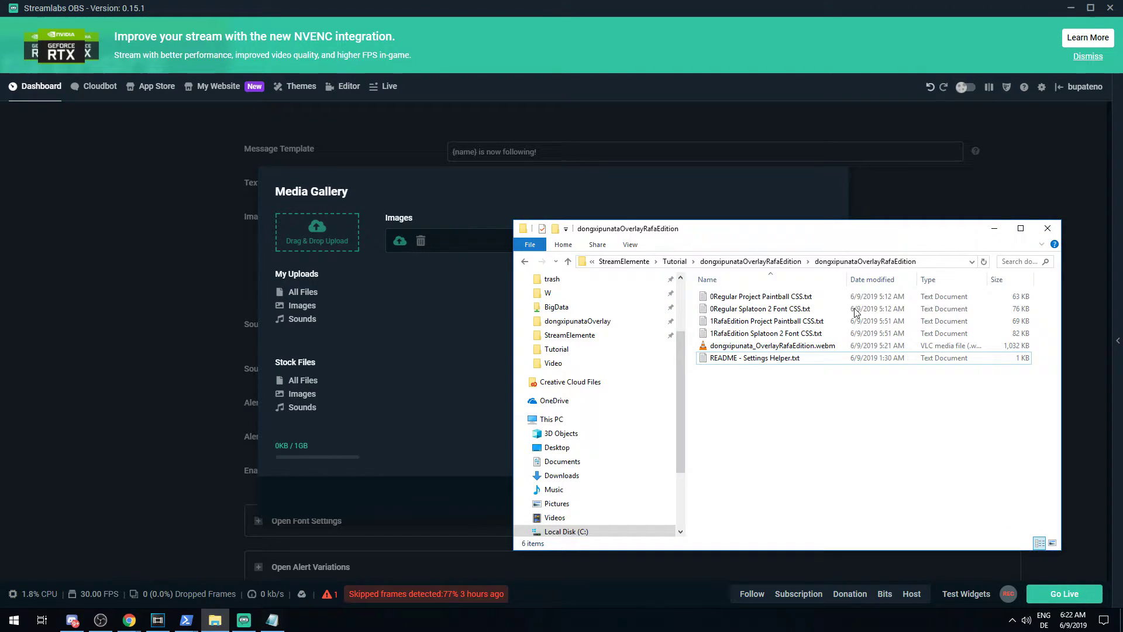
left_click(750, 346)
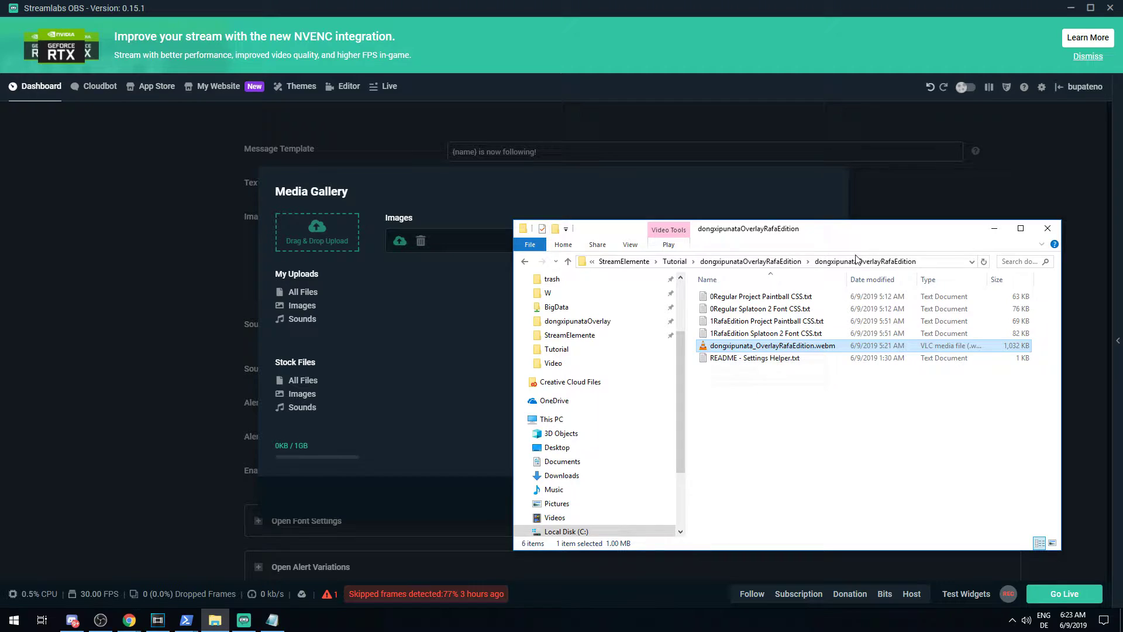
mouse_move(856, 233)
left_mouse_down()
mouse_move(886, 234)
mouse_move(319, 260)
left_mouse_up()
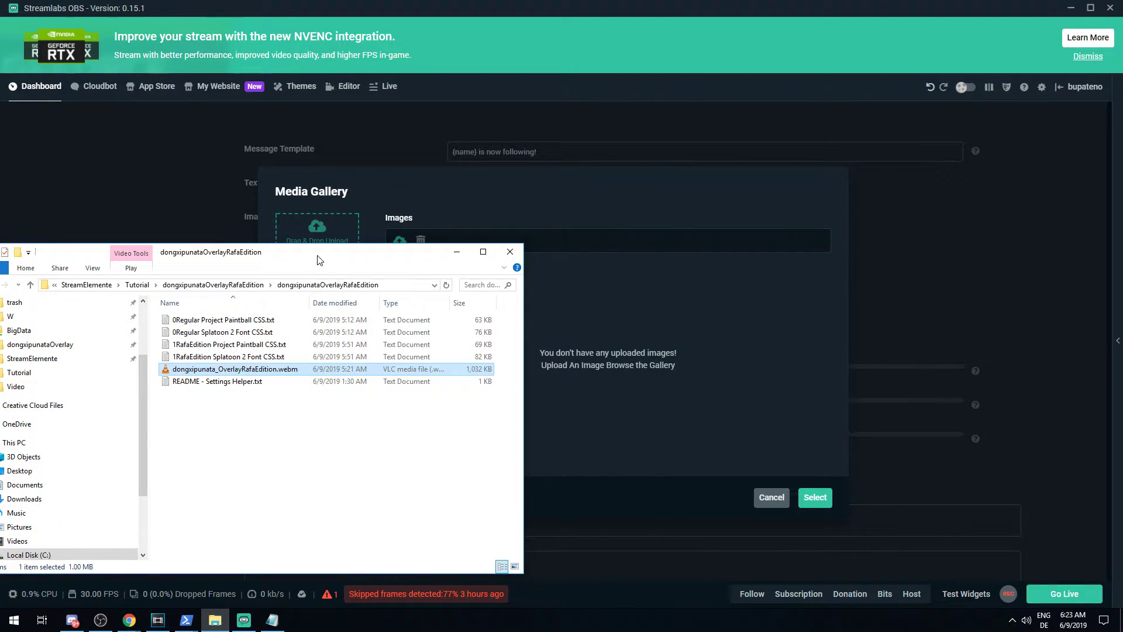
left_click_drag(436, 373, 669, 310)
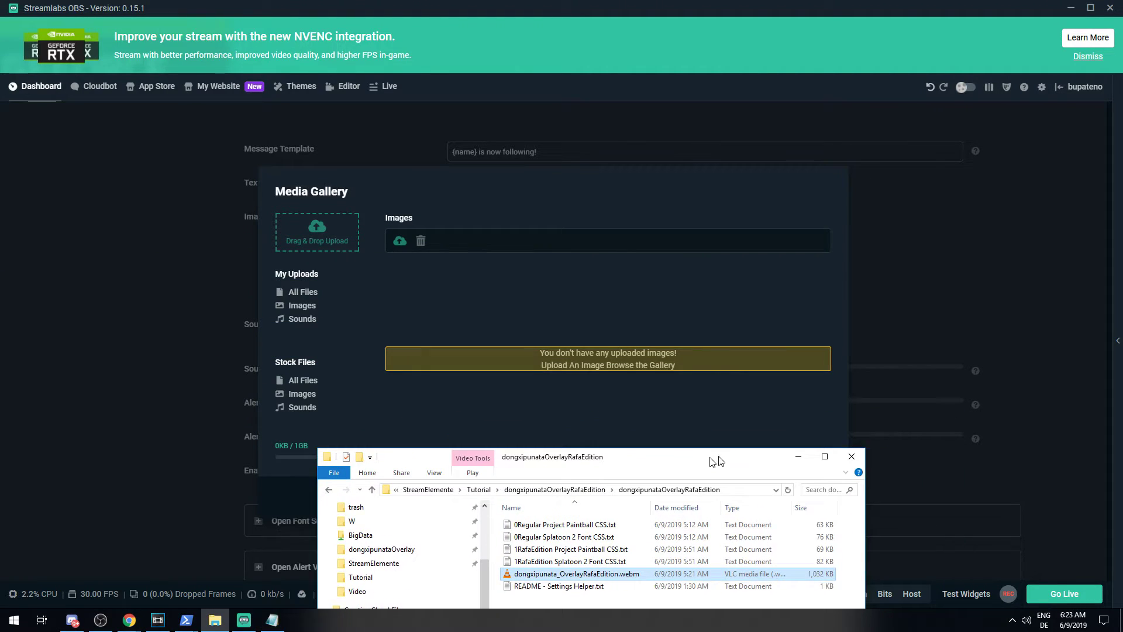
left_click_drag(377, 260, 614, 498)
left_click(543, 351)
mouse_move(435, 308)
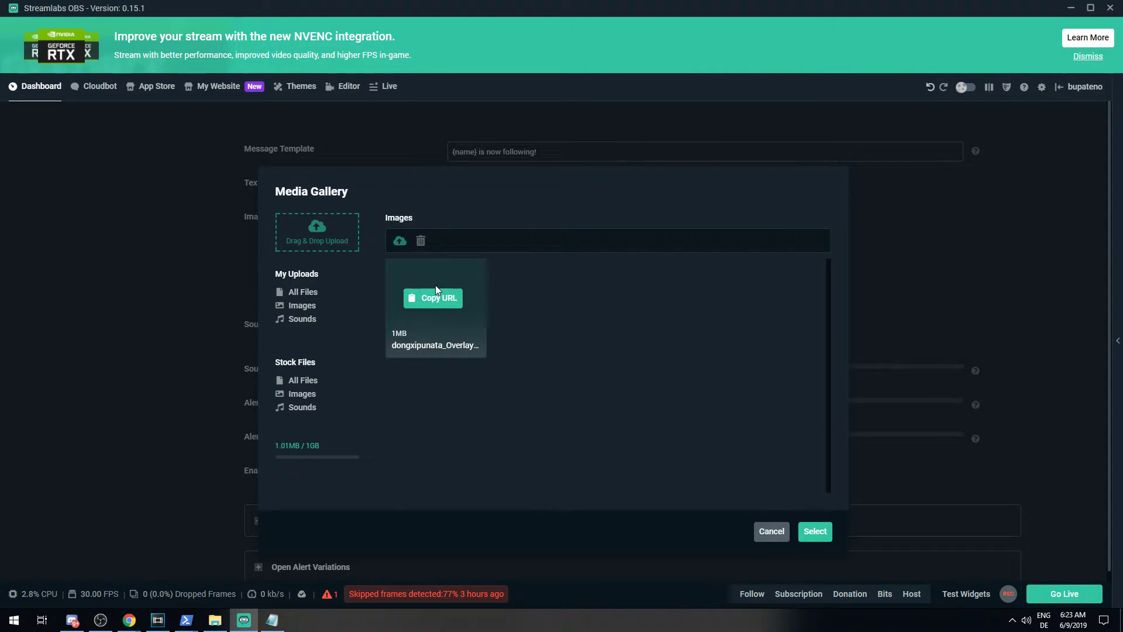
left_click(817, 532)
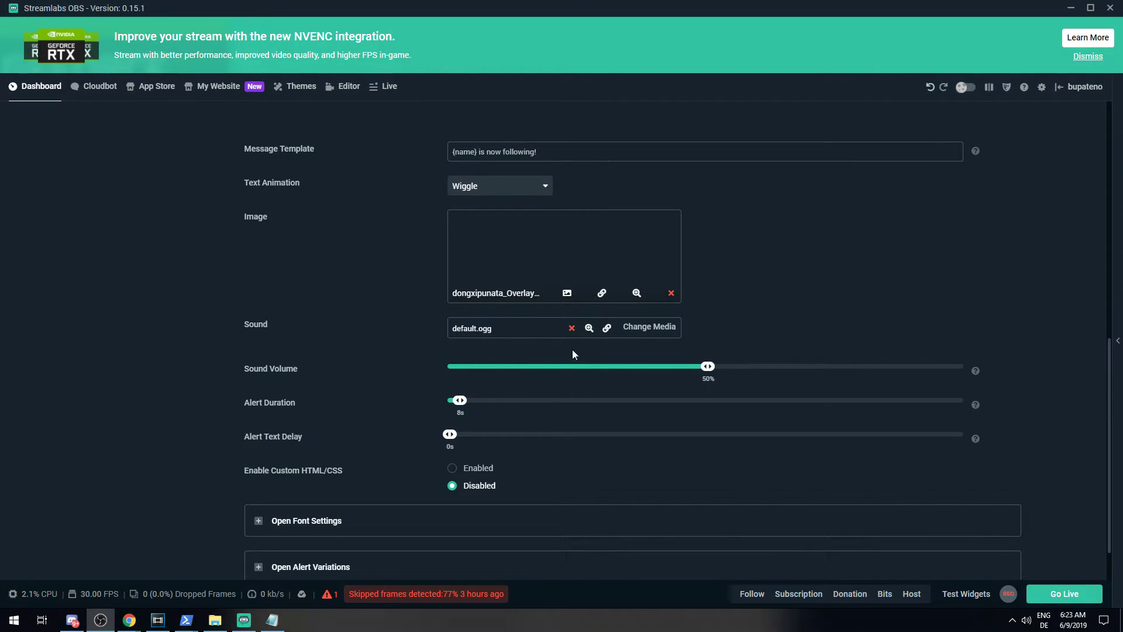
Set the follow alert duration to 10 seconds and the text delay to 2 seconds.
left_click(589, 329)
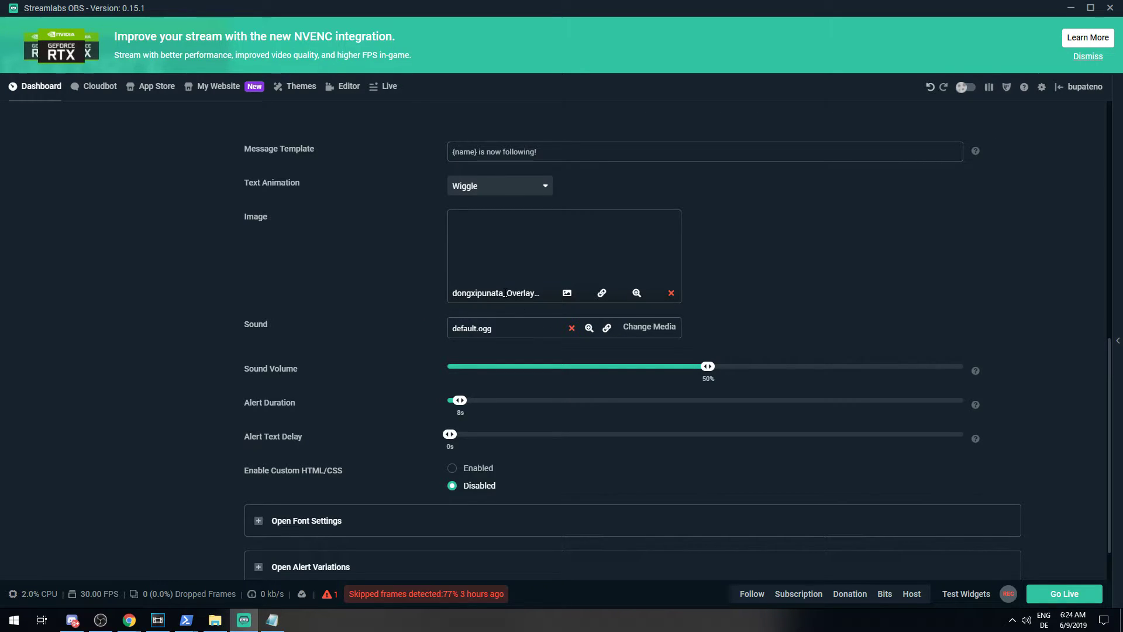
left_click_drag(448, 294, 505, 294)
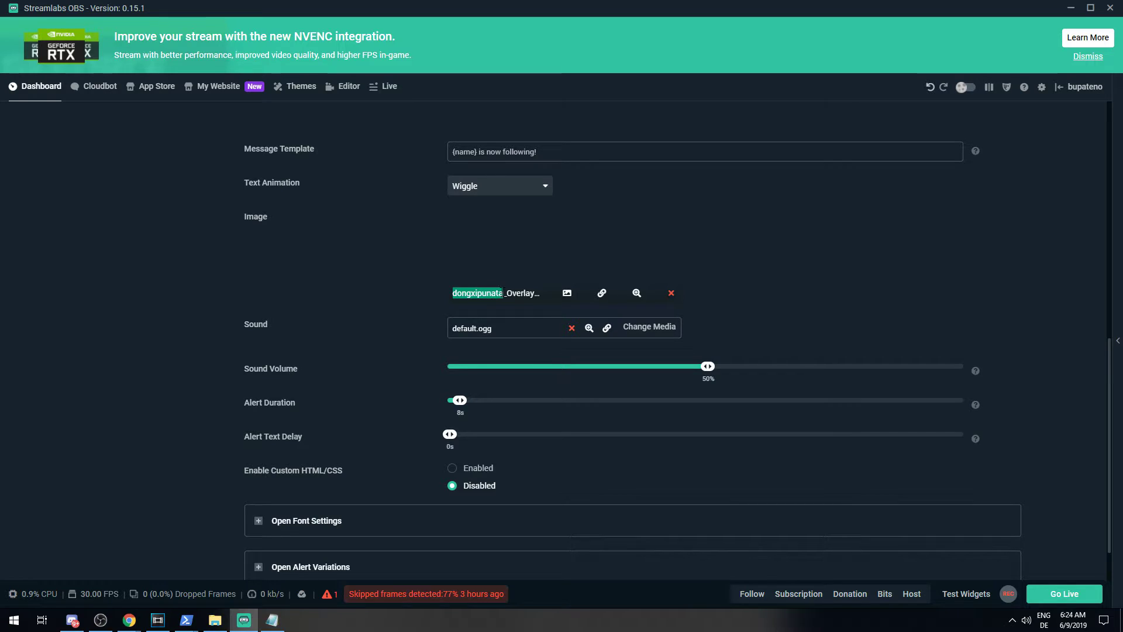
left_click(396, 265)
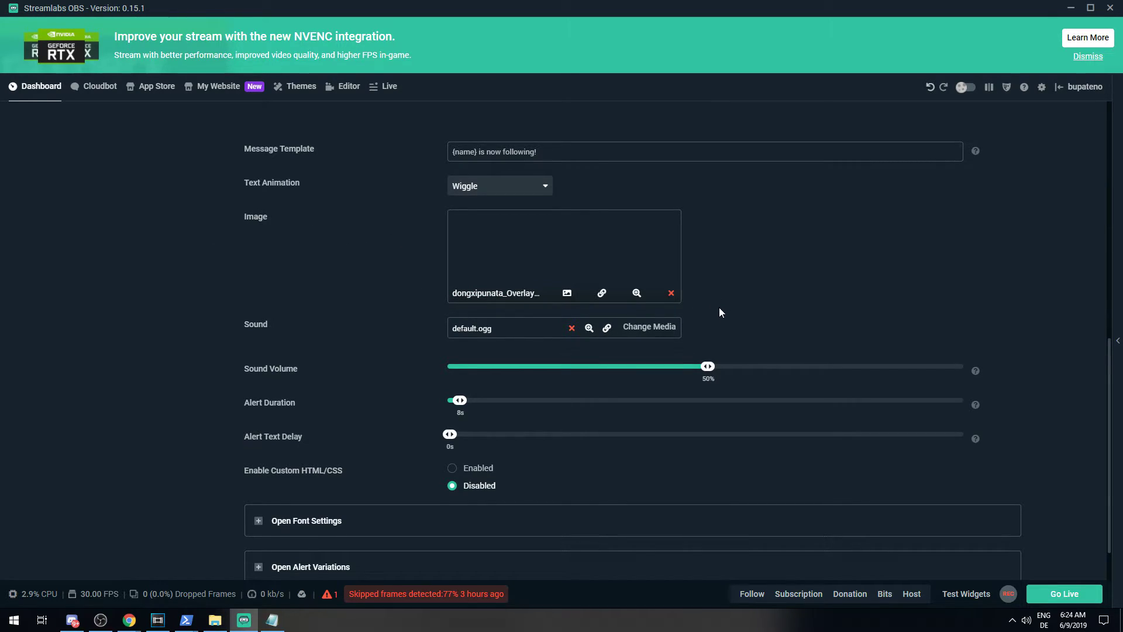
scroll(741, 280, "down", 1)
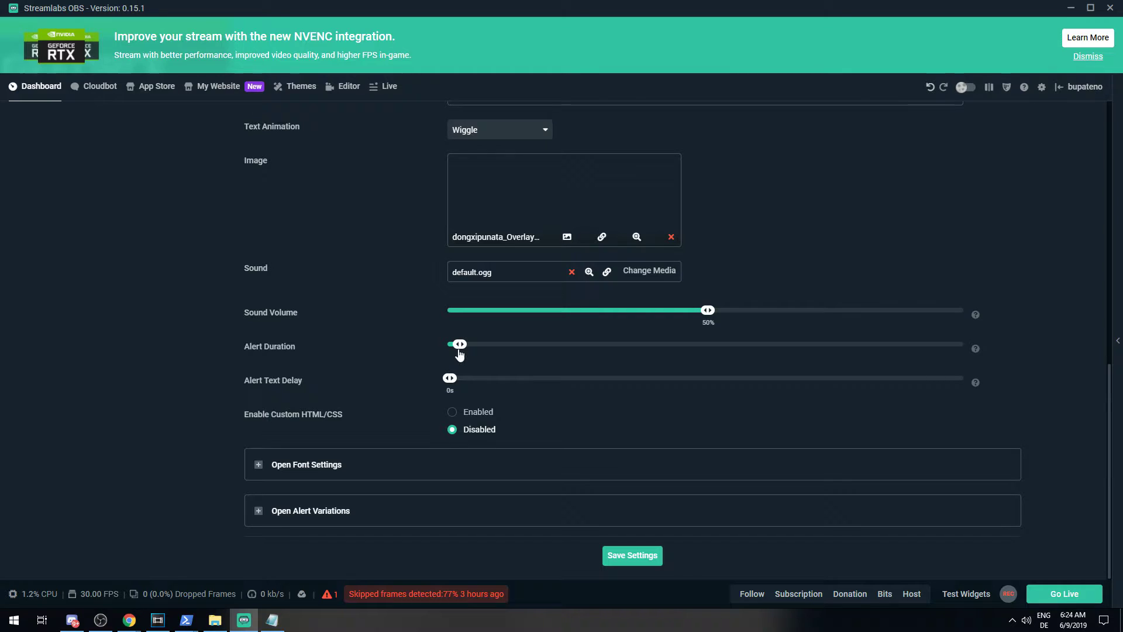
left_click_drag(460, 345, 462, 363)
left_click_drag(464, 344, 459, 347)
left_click_drag(454, 381, 462, 372)
Set Enable Custom HTML/CSS to Enabled under font settings and save the alert settings.
left_click(258, 465)
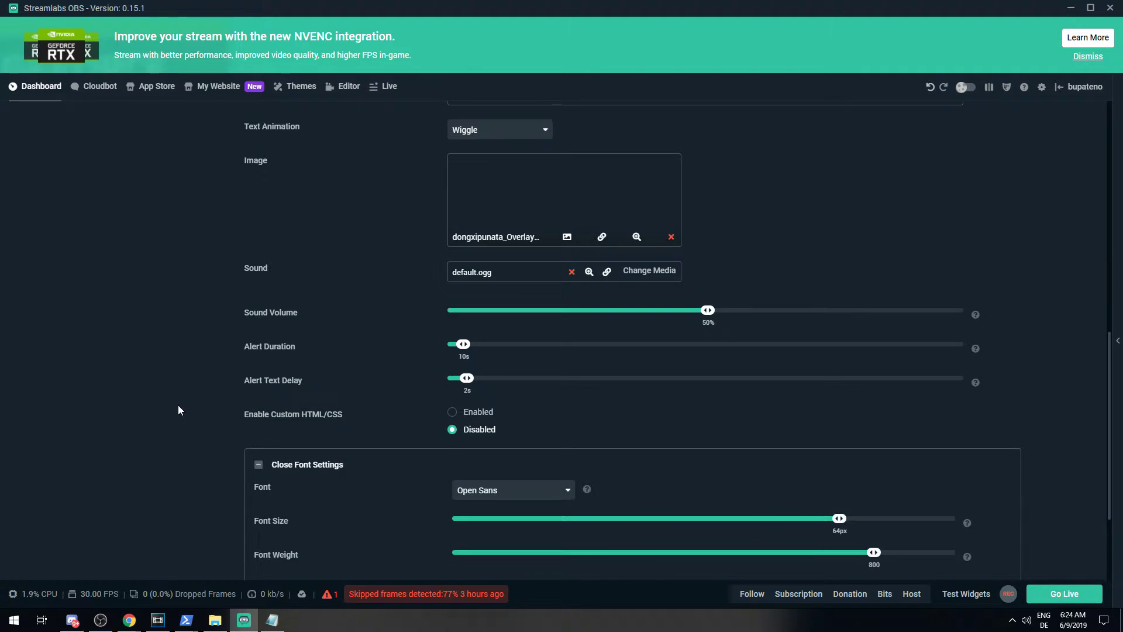
scroll(180, 428, "down", 2)
scroll(180, 429, "down", 1)
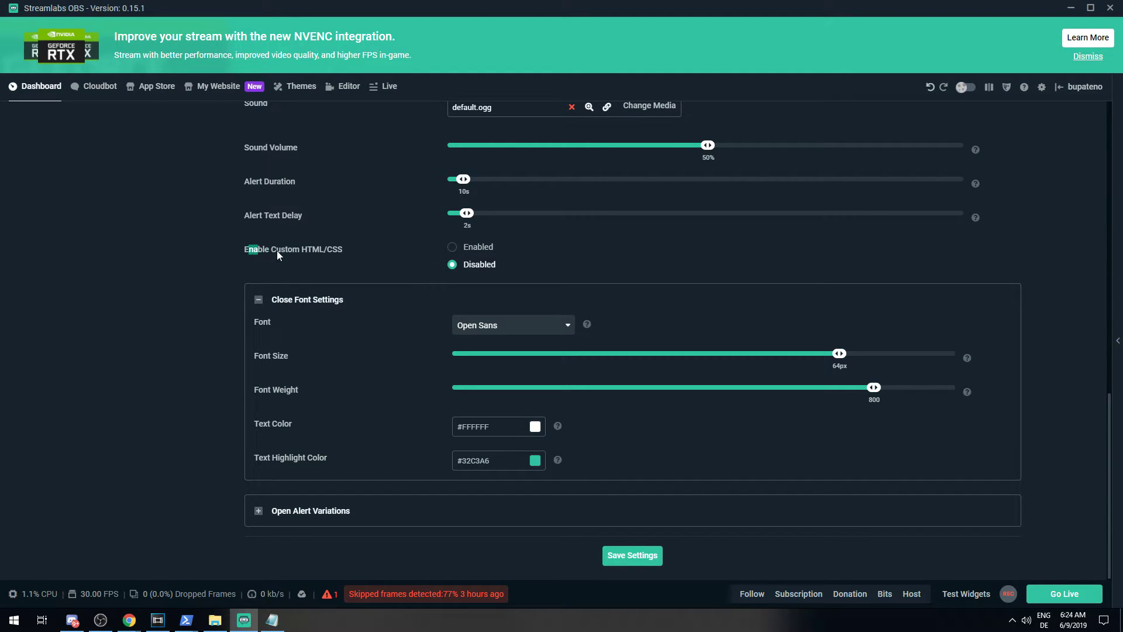
left_click(345, 253)
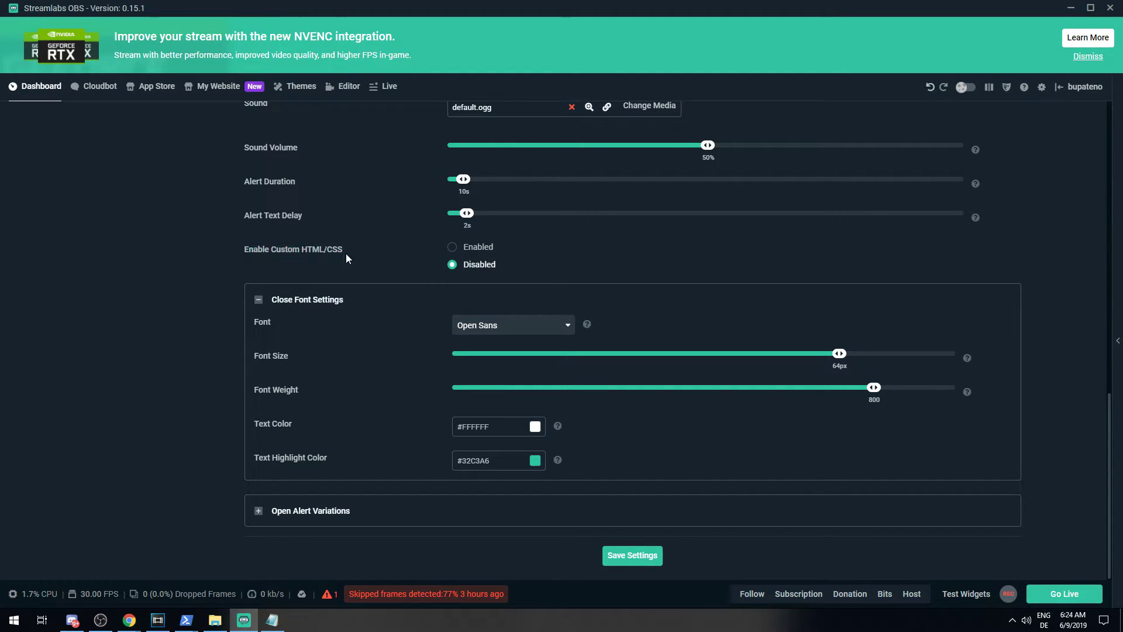
left_click(454, 248)
scroll(127, 336, "down", 2)
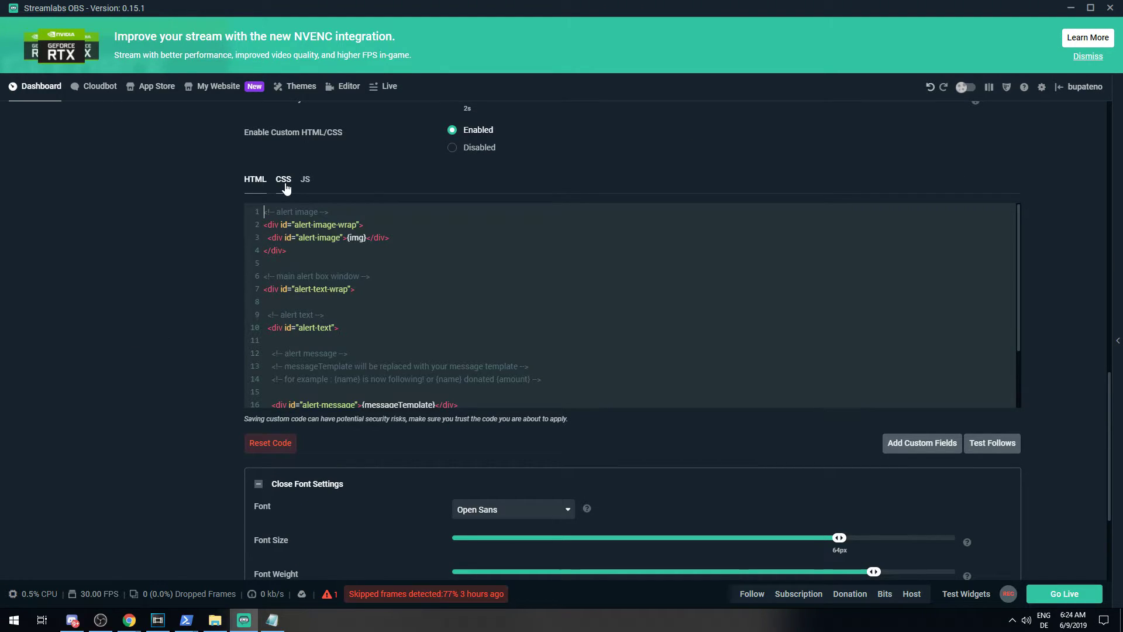
scroll(219, 264, "down", 3)
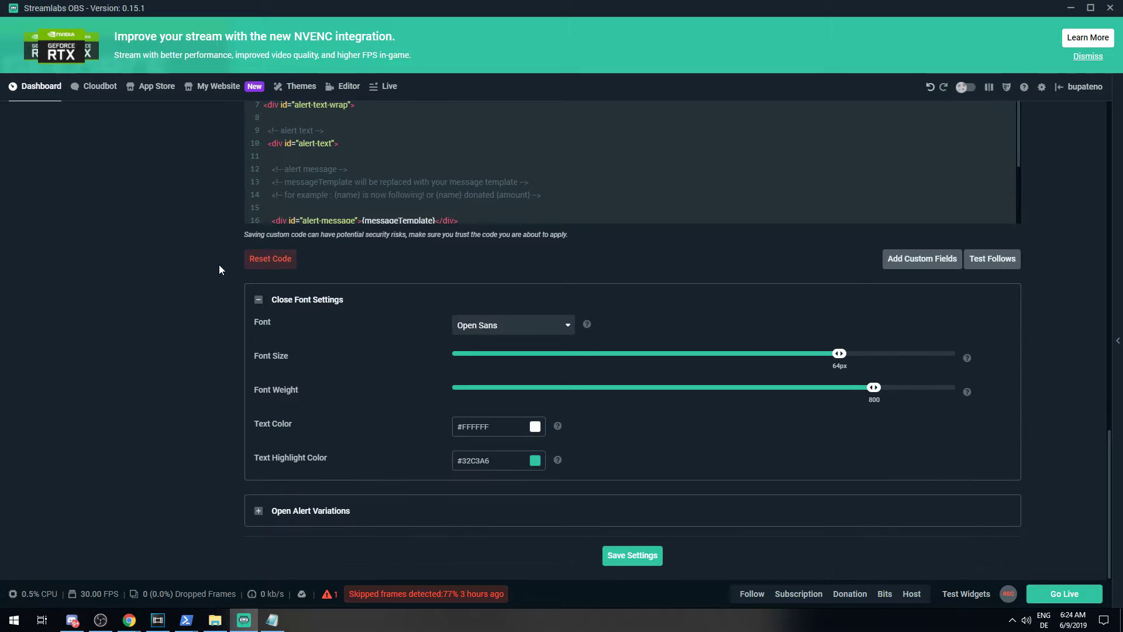
left_click(641, 558)
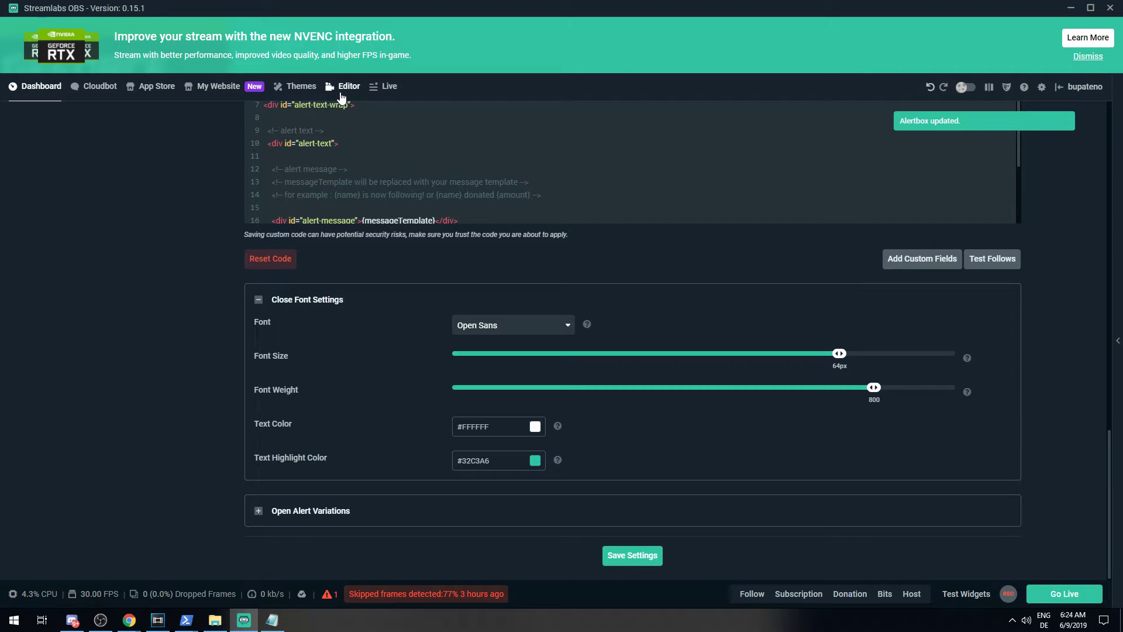
Fire a test follow alert in the Editor preview, then go back to the Dashboard.
left_click(344, 88)
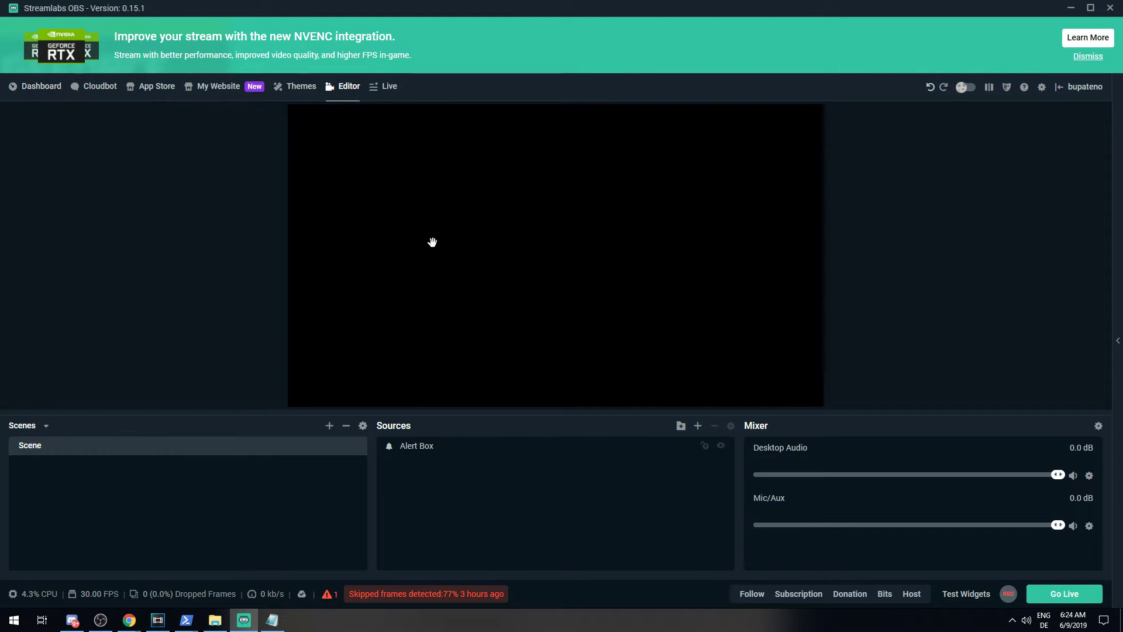
left_click(745, 598)
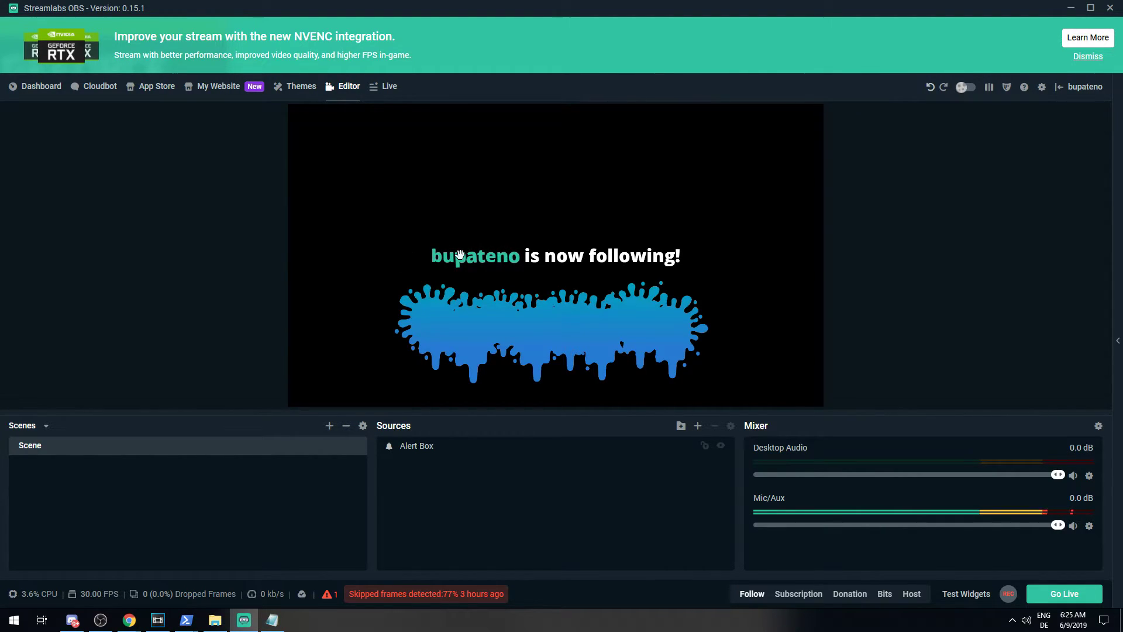
left_click(42, 89)
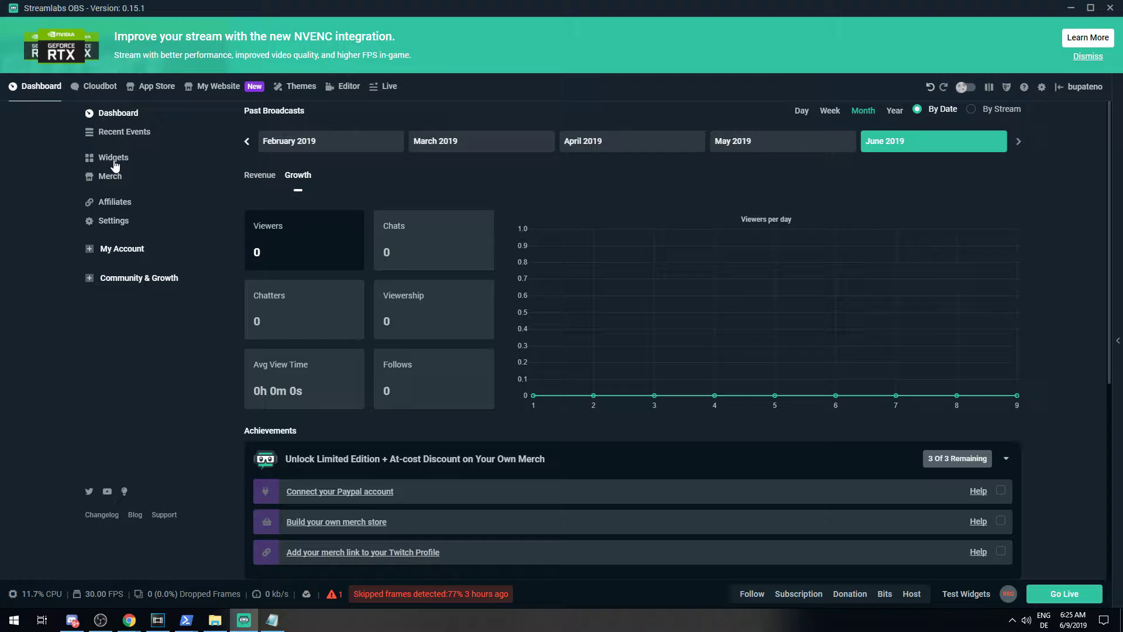
Bring up the Alert Box widget's Follows settings and scroll down to the code editor.
left_click(114, 163)
left_click(343, 209)
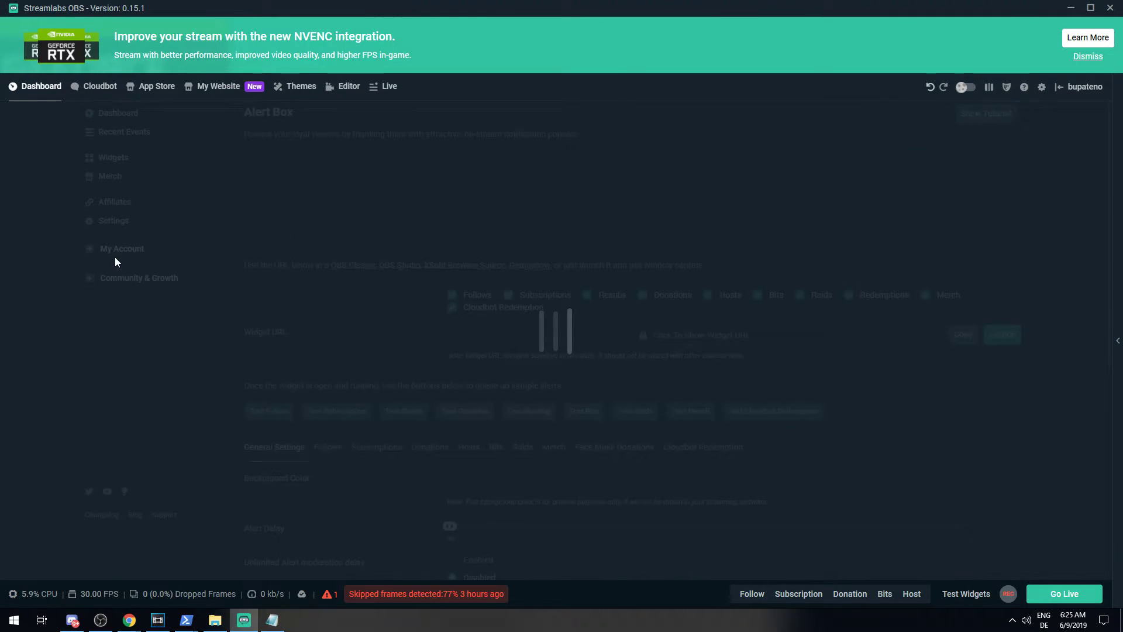
scroll(316, 328, "down", 4)
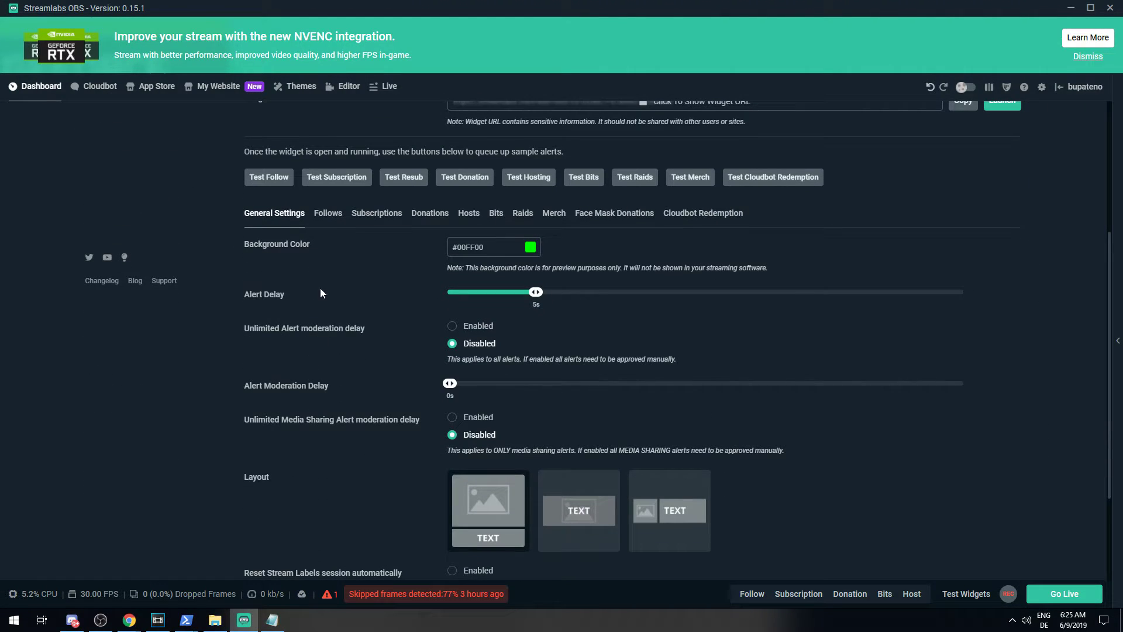
left_click(327, 215)
scroll(328, 283, "down", 5)
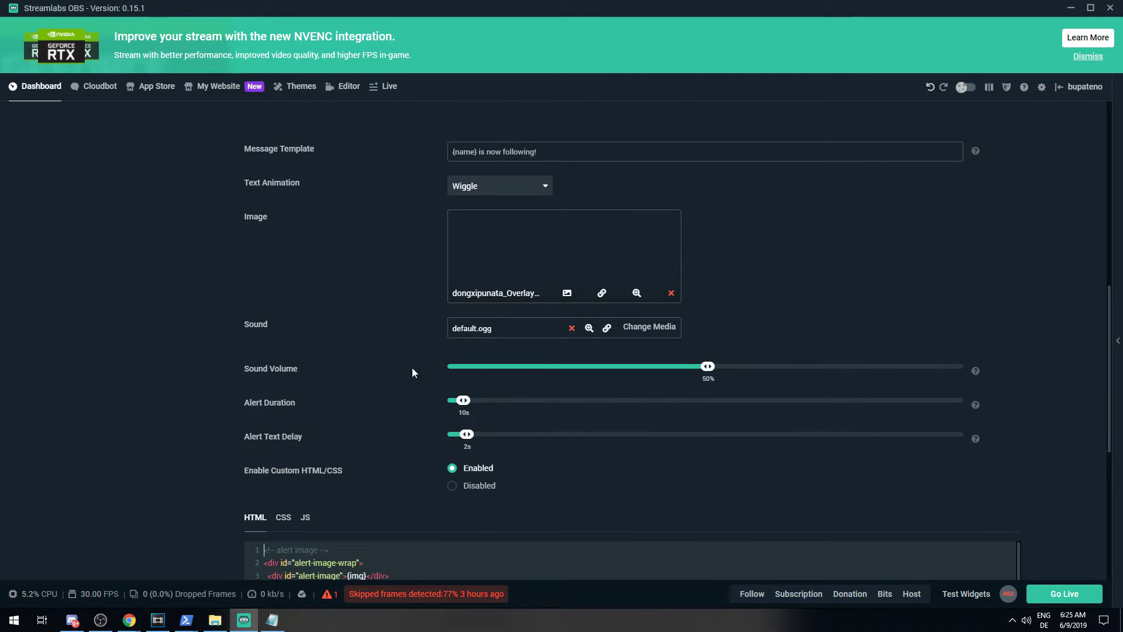
scroll(342, 318, "up", 3)
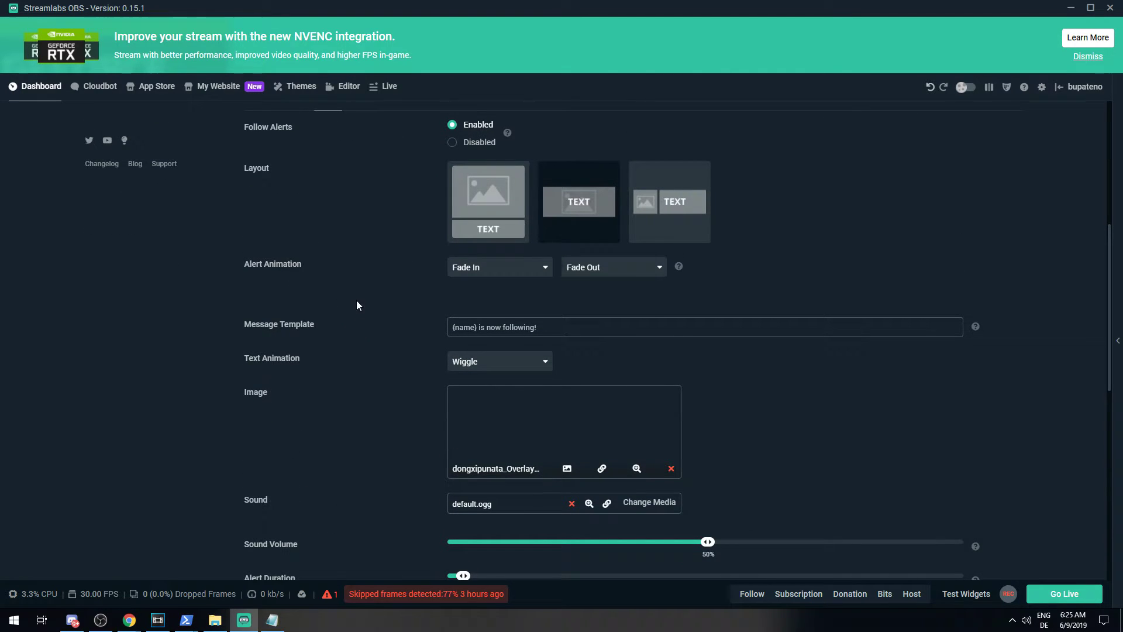
scroll(352, 282, "down", 5)
scroll(353, 282, "down", 3)
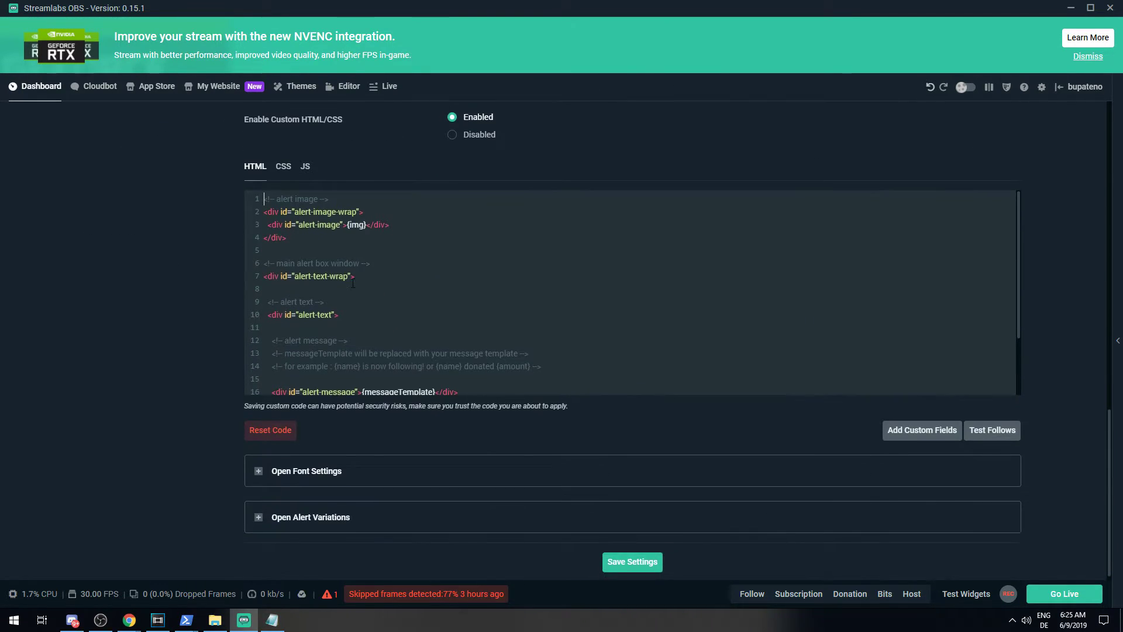
scroll(353, 283, "down", 3)
scroll(353, 284, "down", 1)
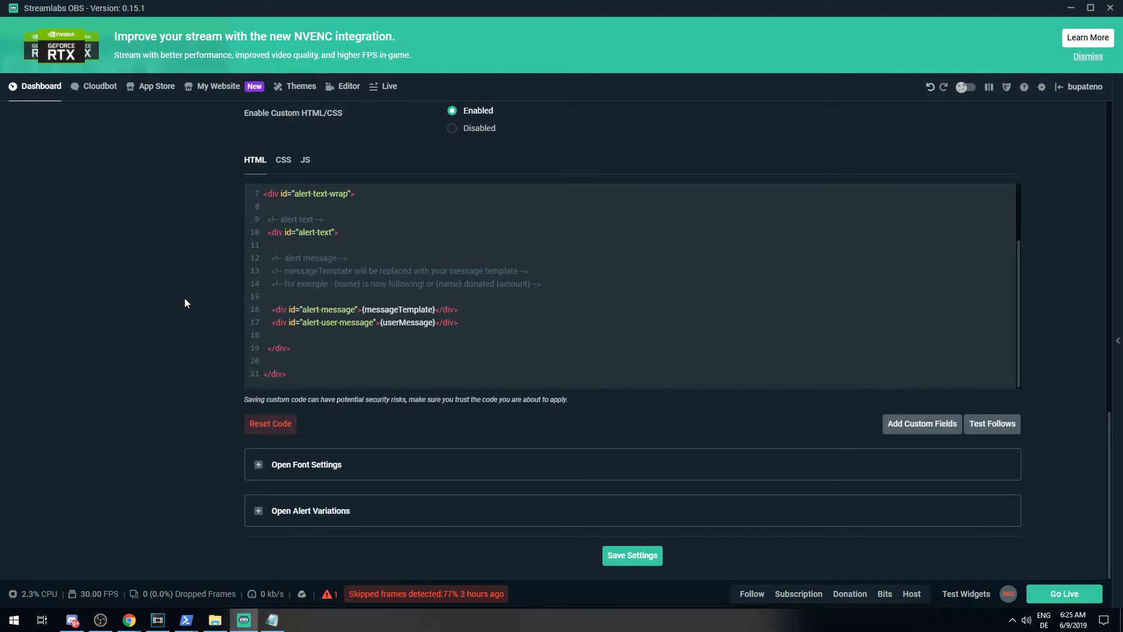
Select all of the follow alert's default CSS code and switch to the overlay folder.
left_click(276, 159)
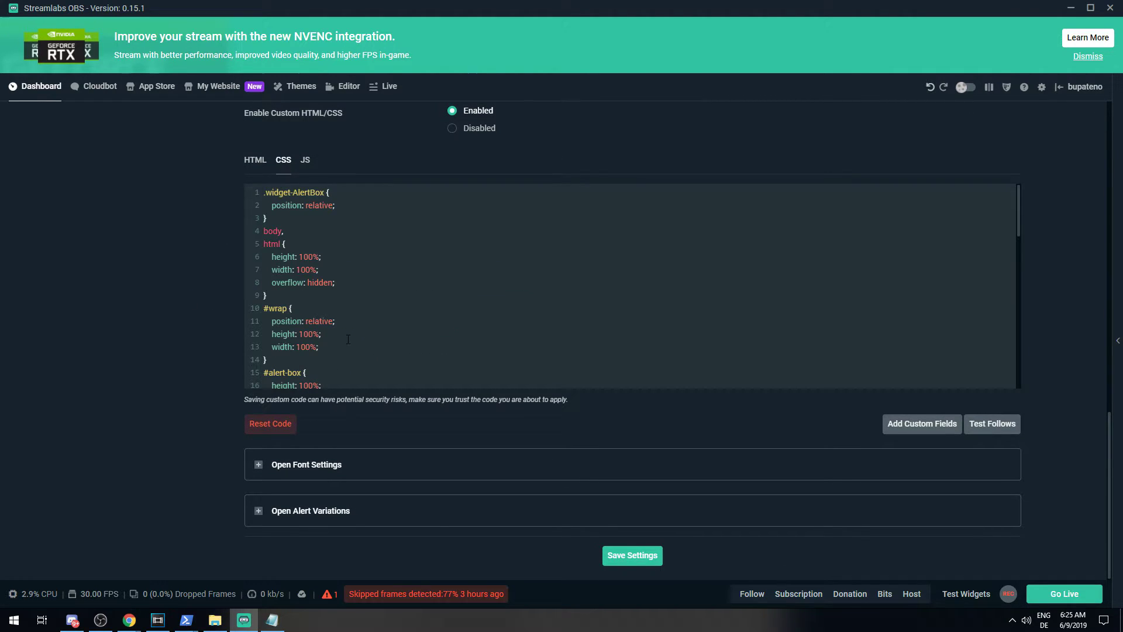
key("ctrl+a")
key("alt+Tab")
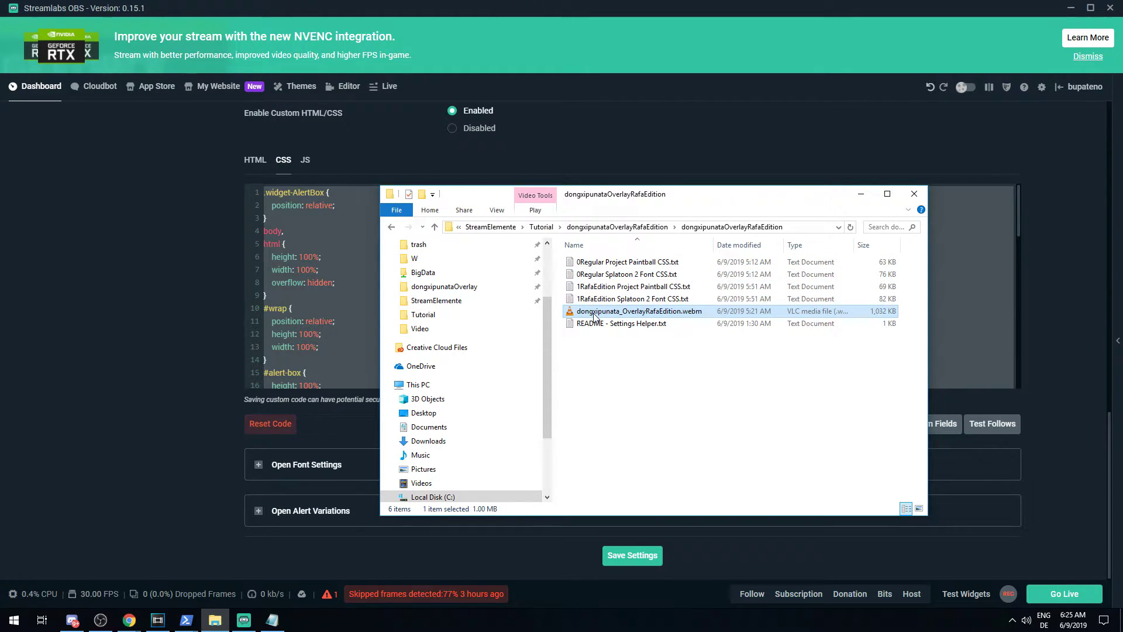
Open '0Regular Project Paintball CSS.txt' in Notepad, select all of its text, and return to Streamlabs OBS.
double_click(610, 263)
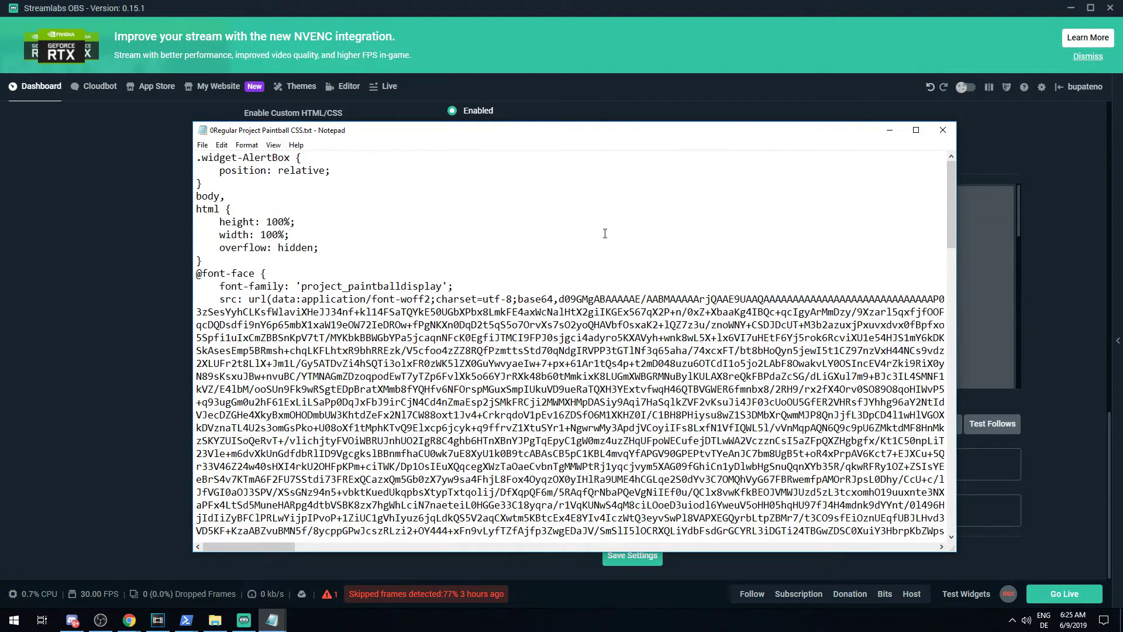
key("ctrl+a")
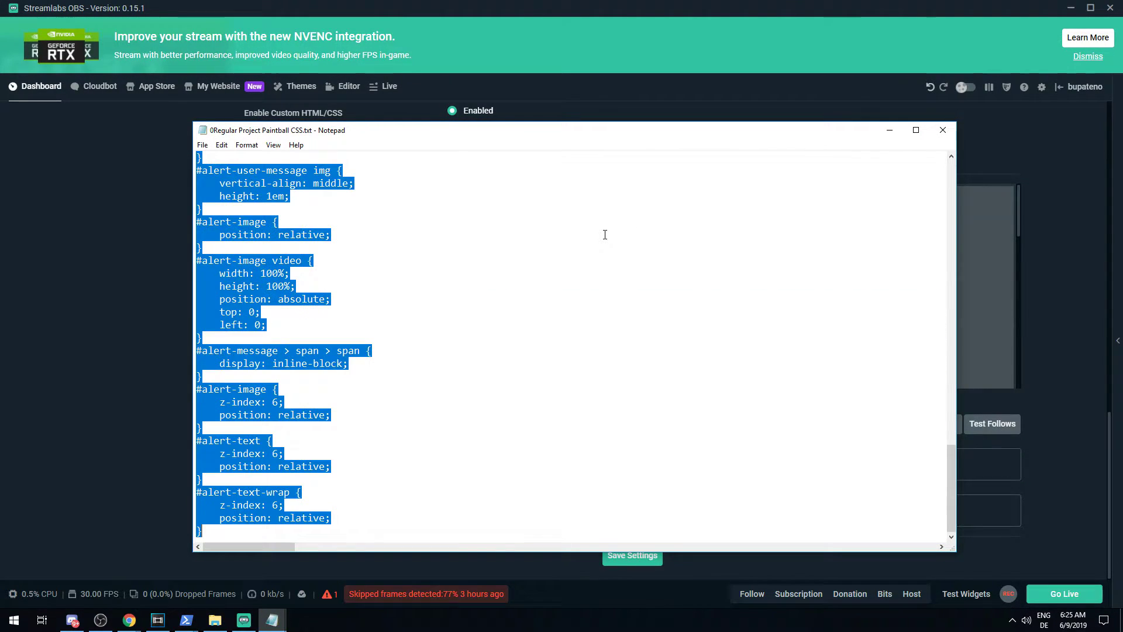
left_click(162, 226)
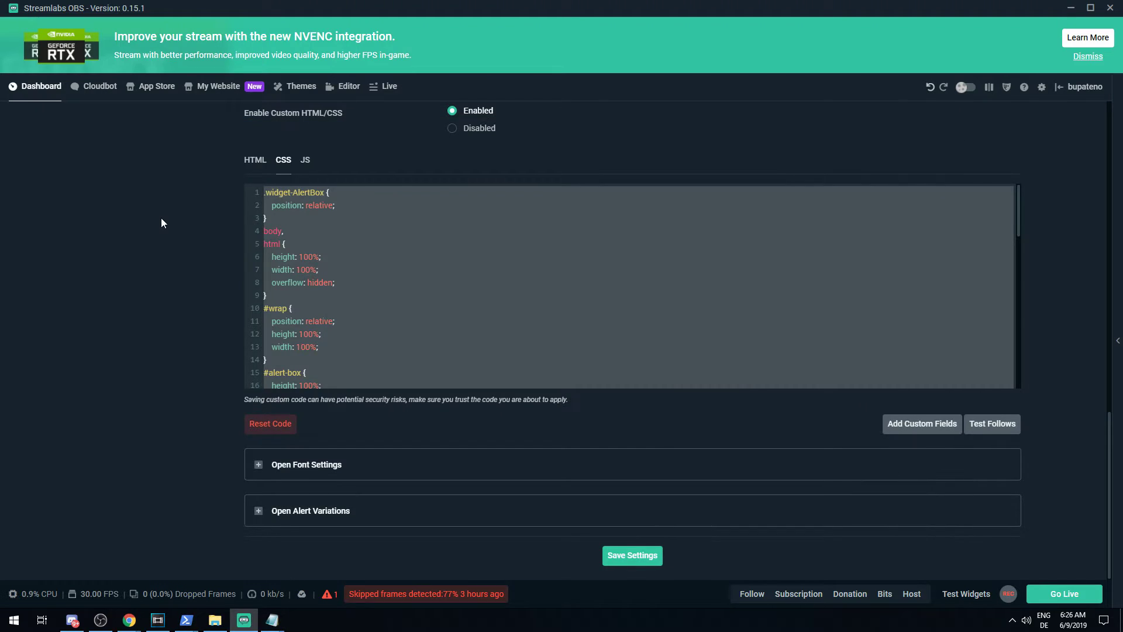
Paste the Project Paintball CSS over the follow alert's existing CSS and save the settings.
left_click(398, 241)
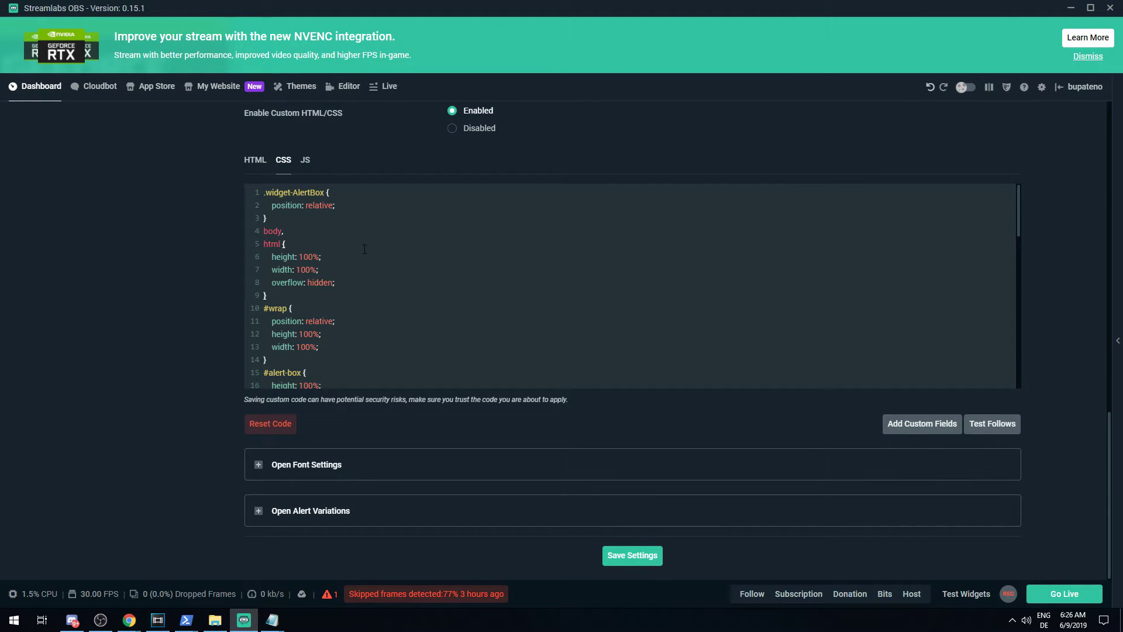
key("ctrl+a")
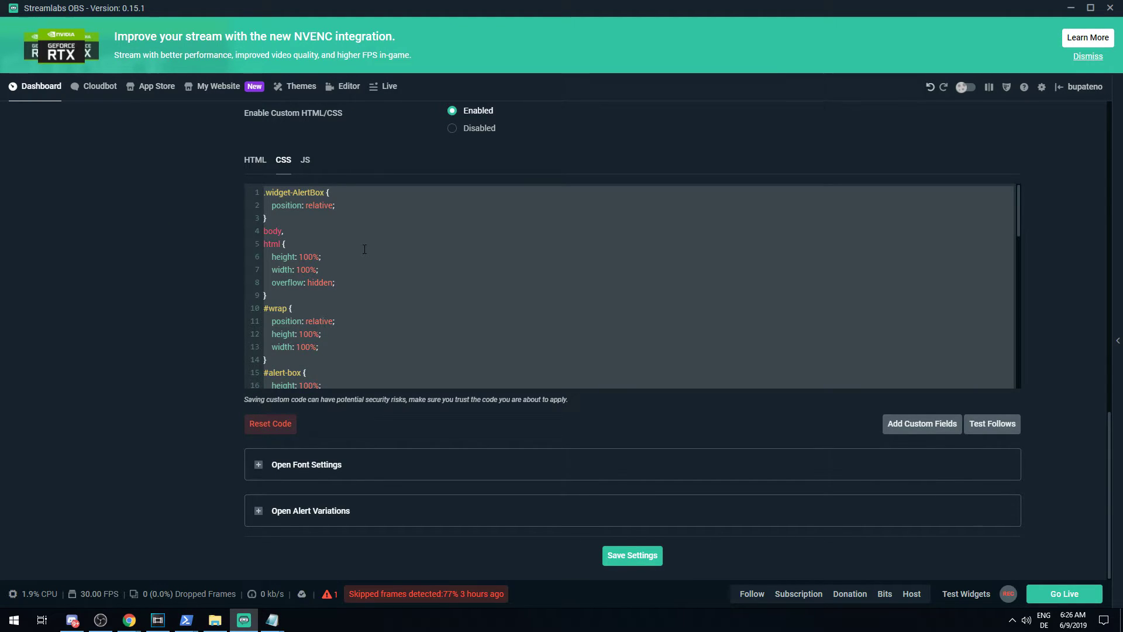
key("ctrl+v")
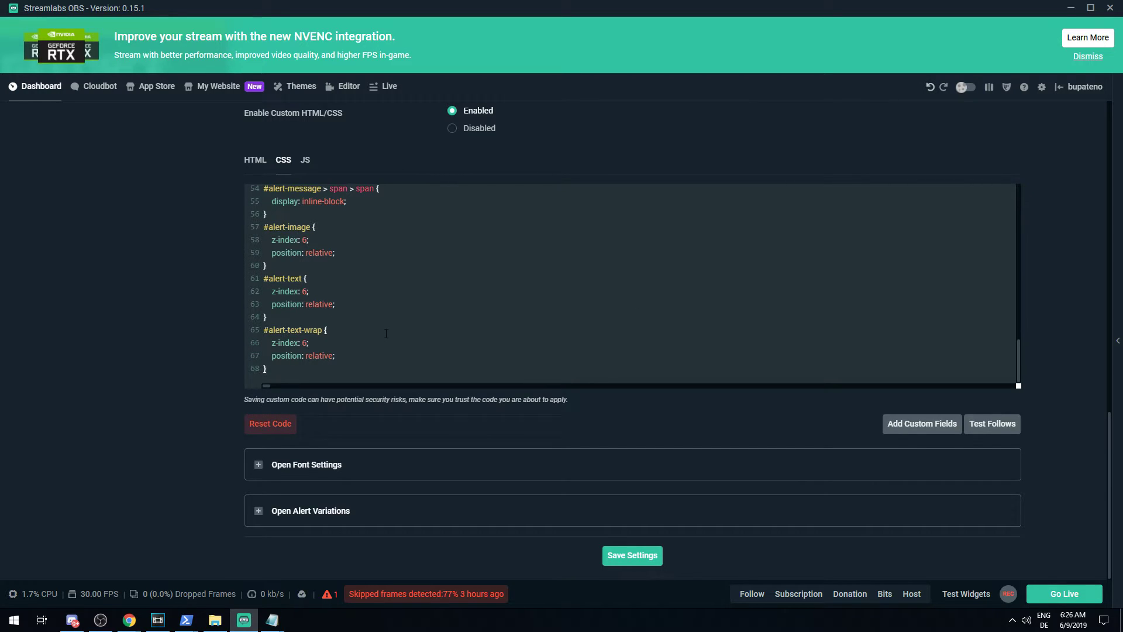
left_click(629, 555)
left_click(343, 89)
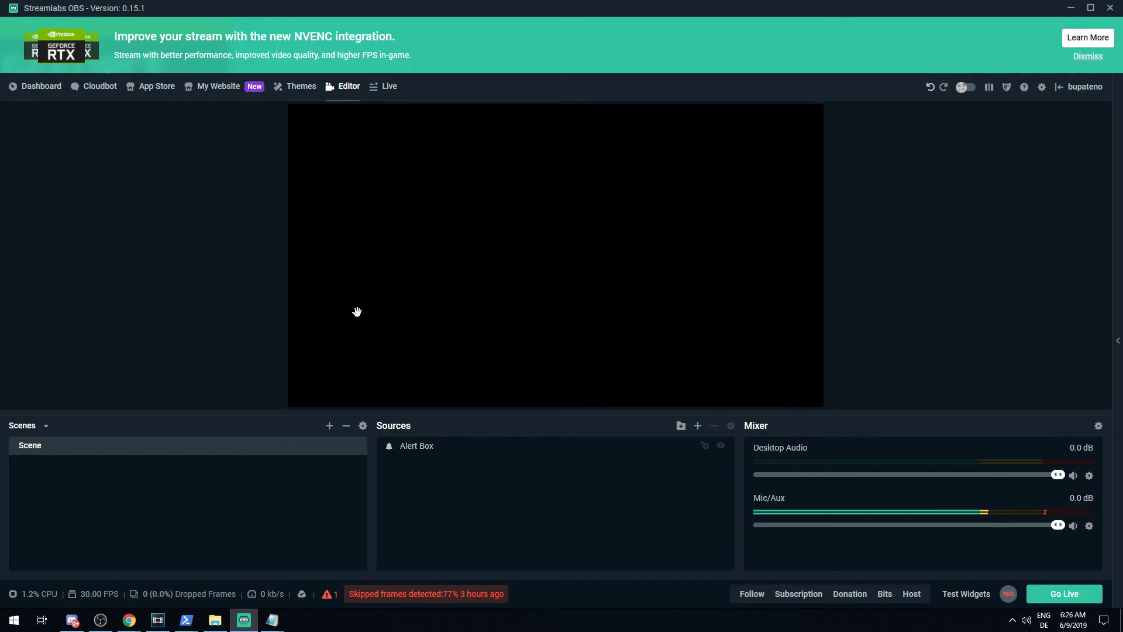
left_click(747, 594)
mouse_move(272, 620)
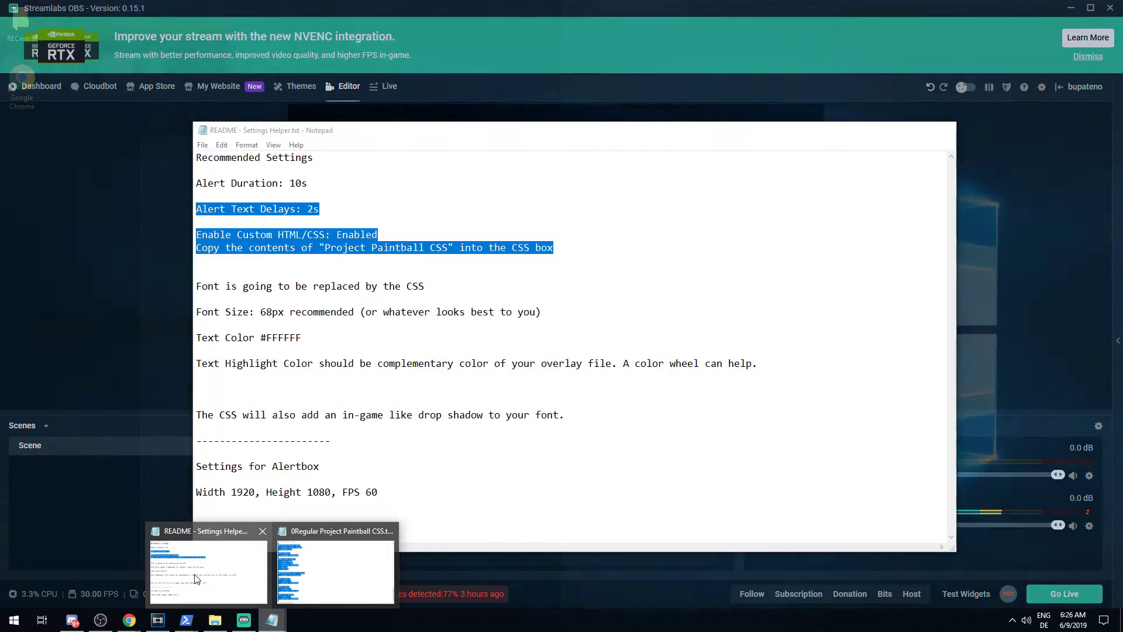
left_click(199, 562)
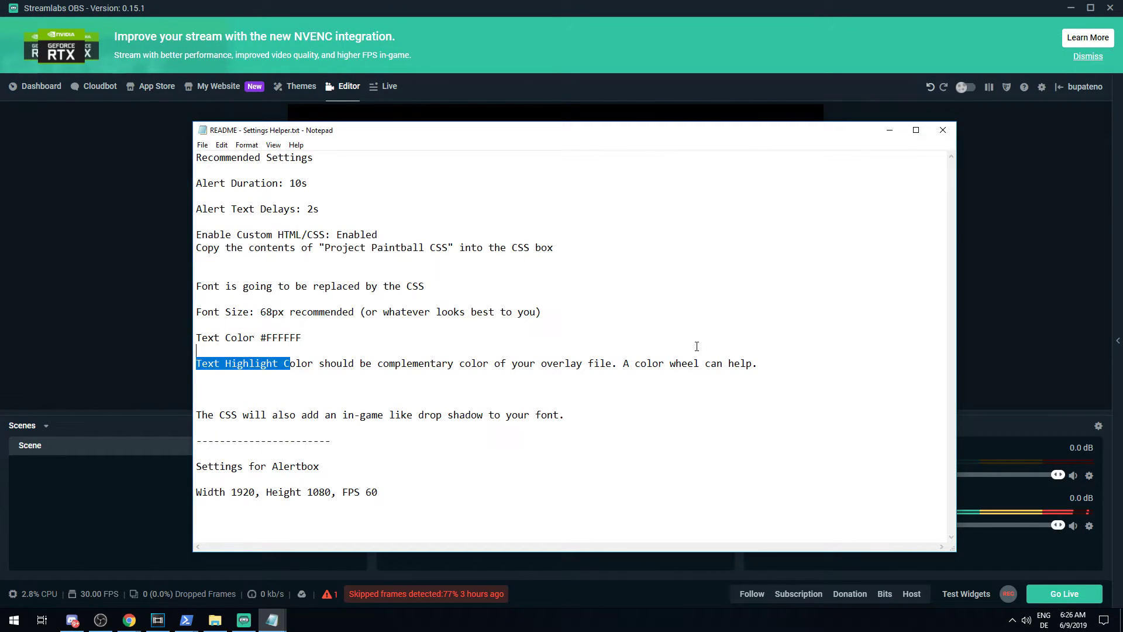
left_click_drag(290, 354, 709, 363)
left_click(572, 363)
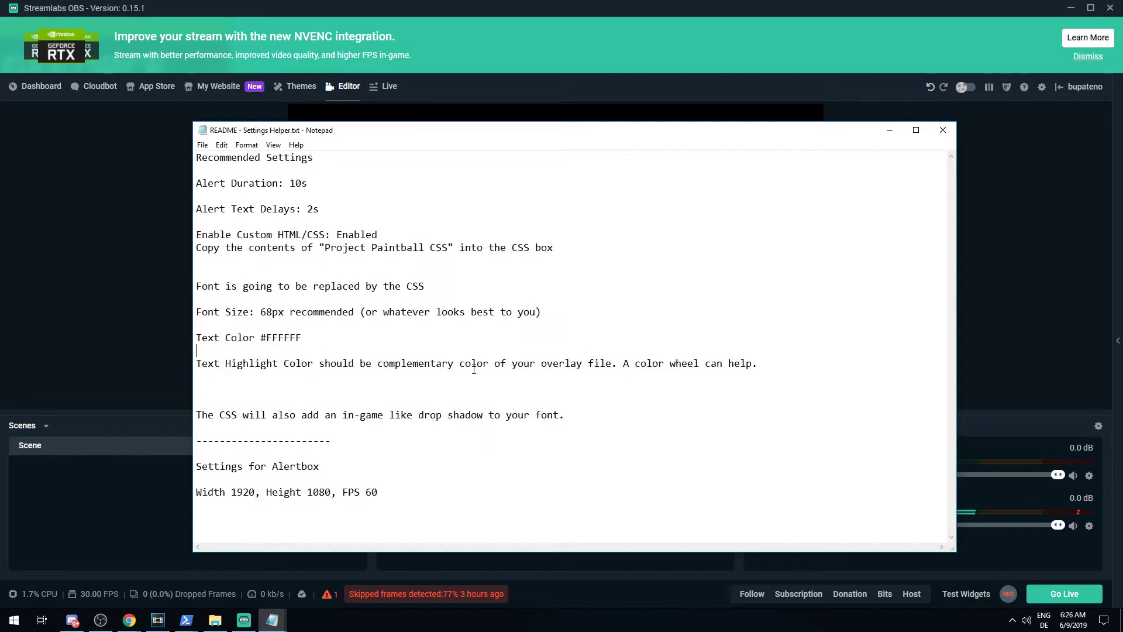
left_click(149, 230)
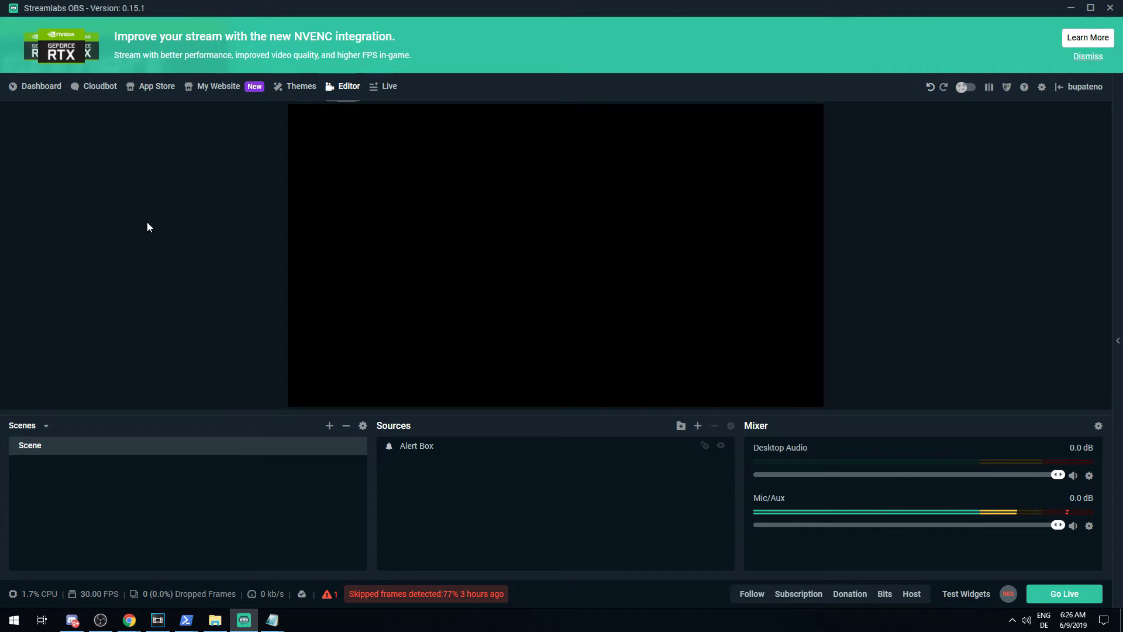
Open the Alert Box widget's Follows settings from the dashboard widget gallery.
left_click(39, 99)
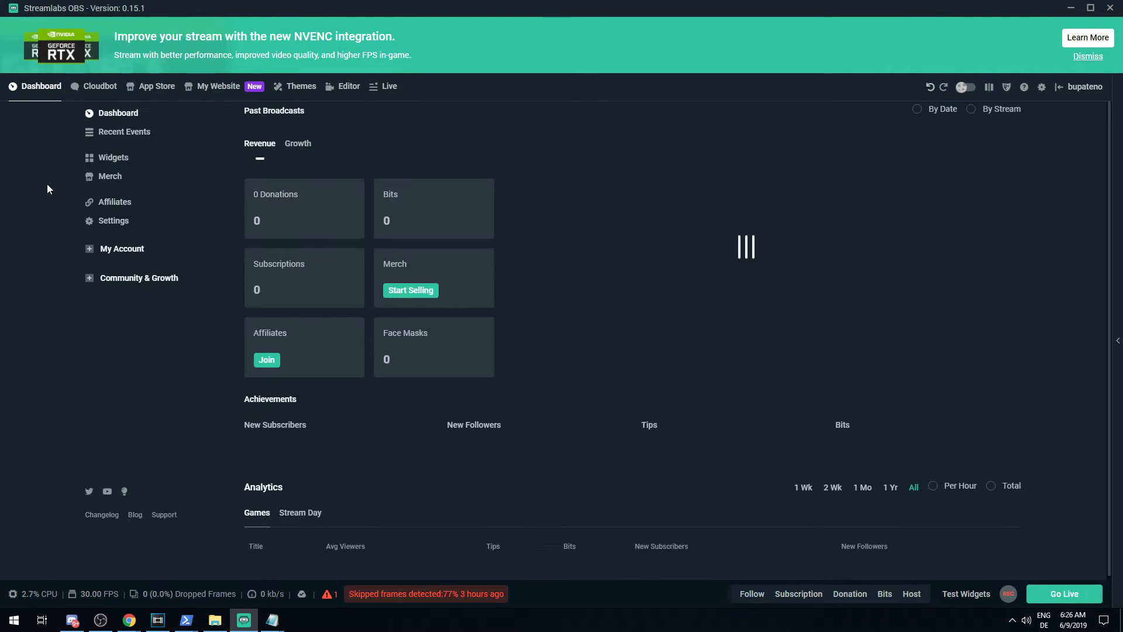
left_click(123, 160)
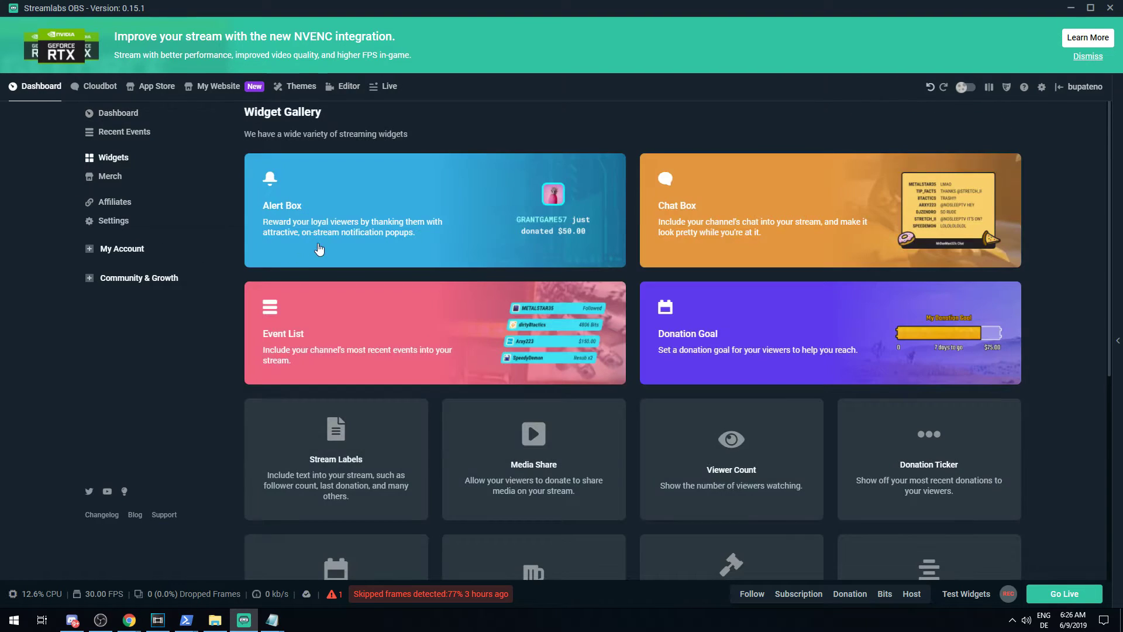
left_click(437, 223)
scroll(308, 345, "down", 6)
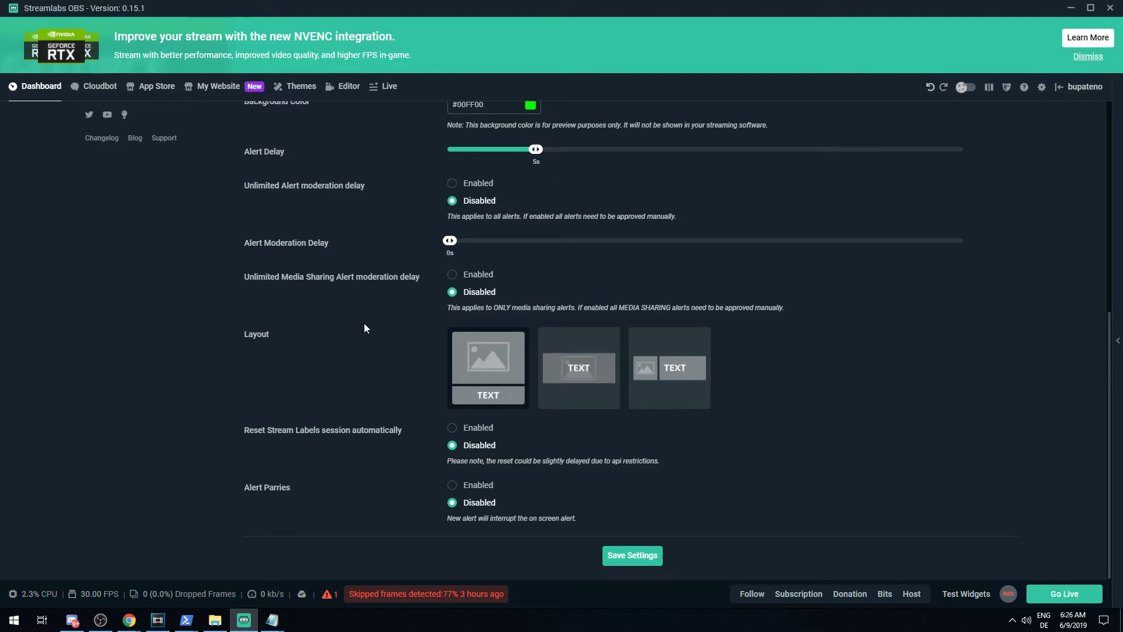
scroll(364, 327, "up", 4)
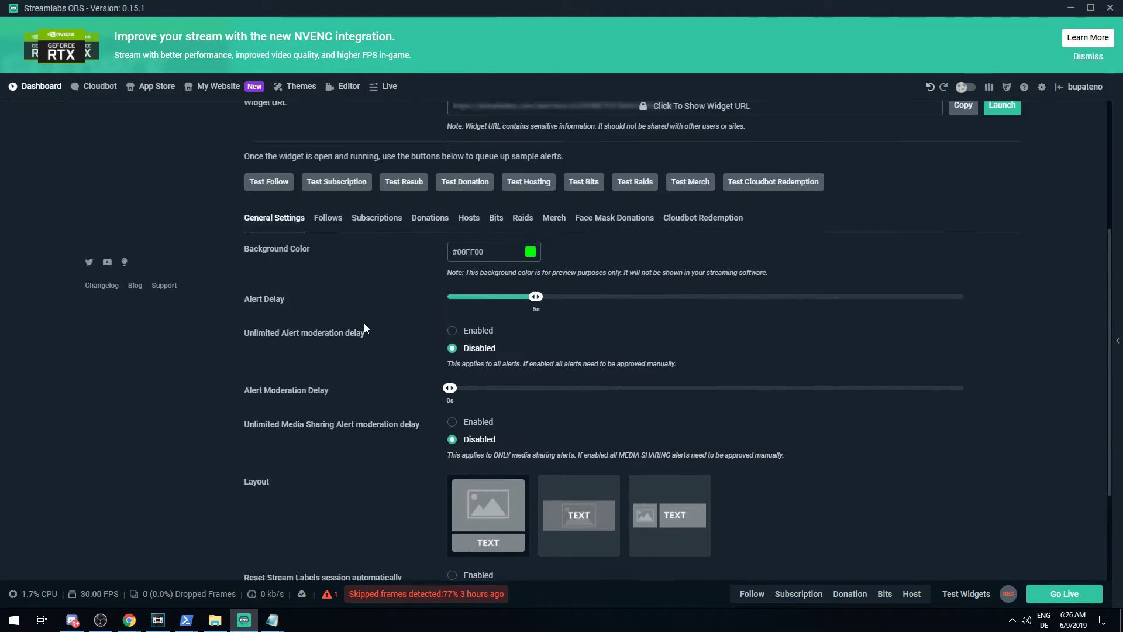
left_click(329, 299)
Expand the font settings and raise the follow alert's font size to 68px.
scroll(346, 398, "down", 2)
scroll(346, 398, "down", 6)
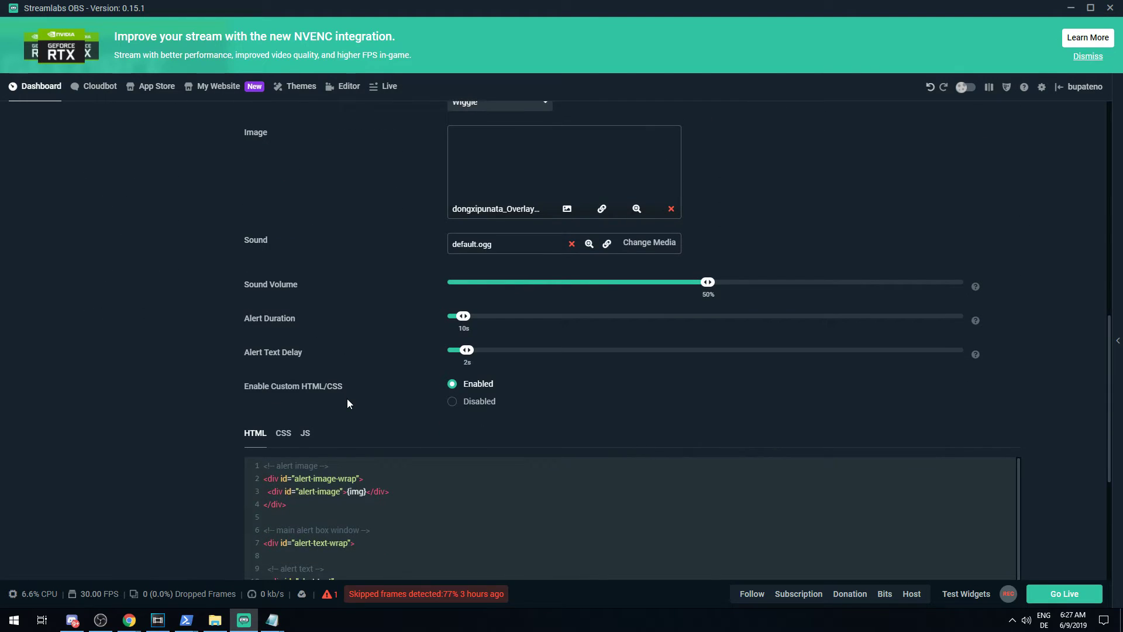
scroll(346, 399, "down", 5)
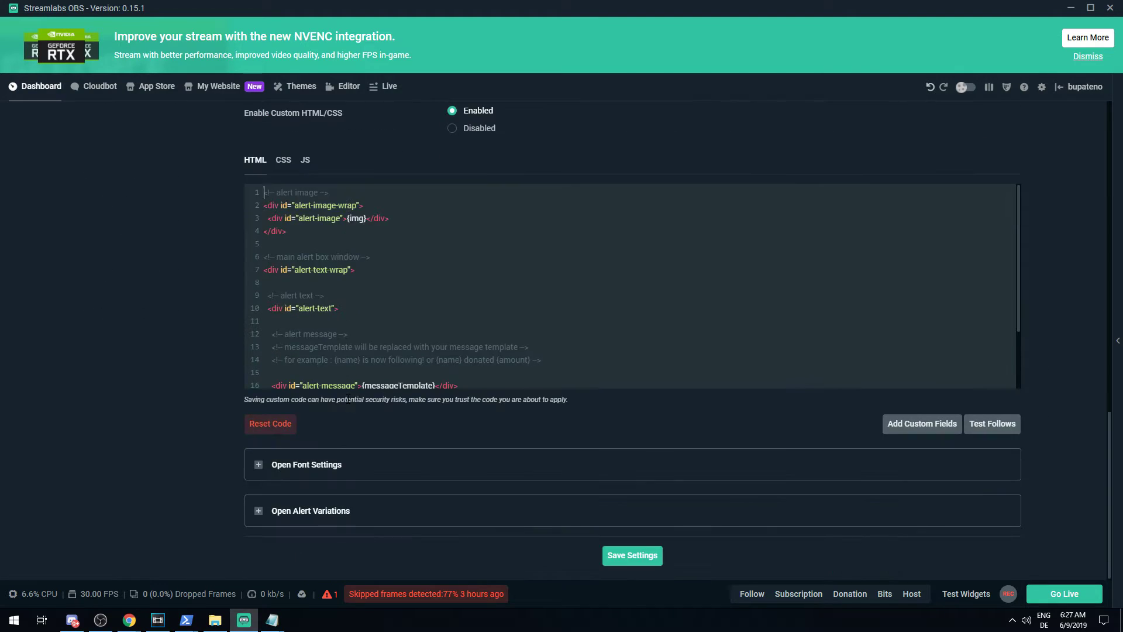
left_click(258, 465)
scroll(175, 421, "down", 3)
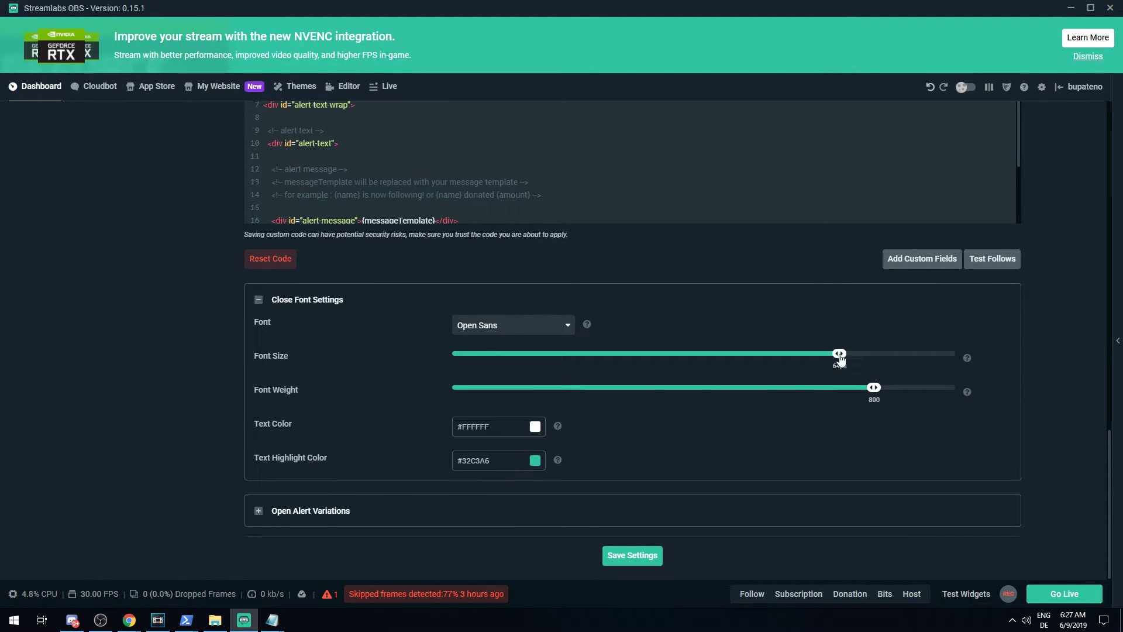
left_click_drag(839, 354, 873, 328)
left_click(215, 620)
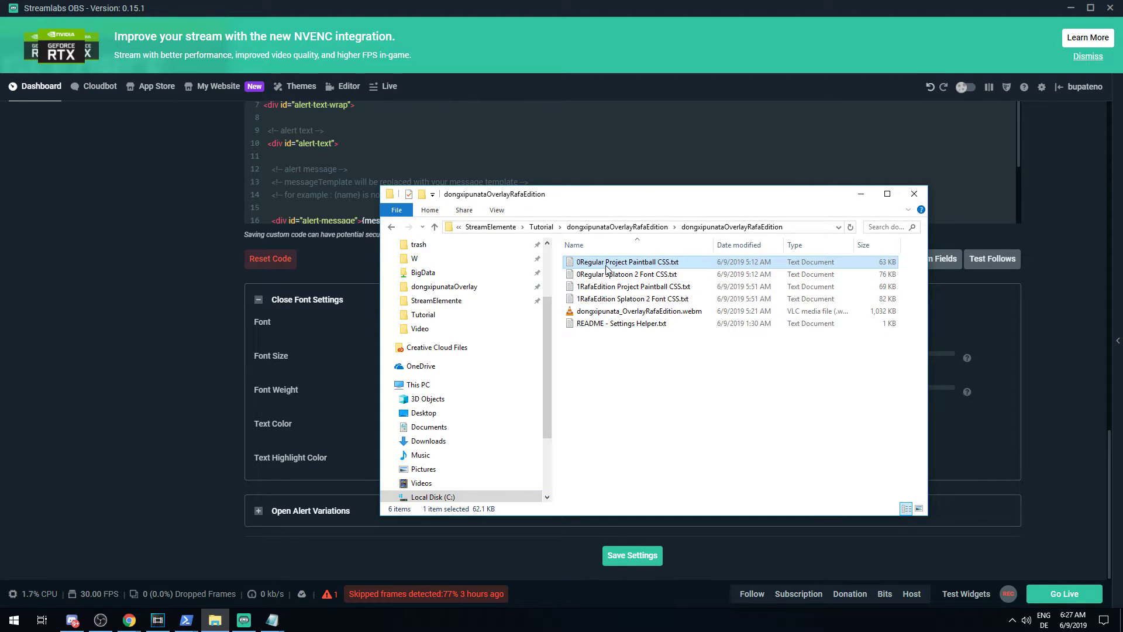
mouse_move(632, 286)
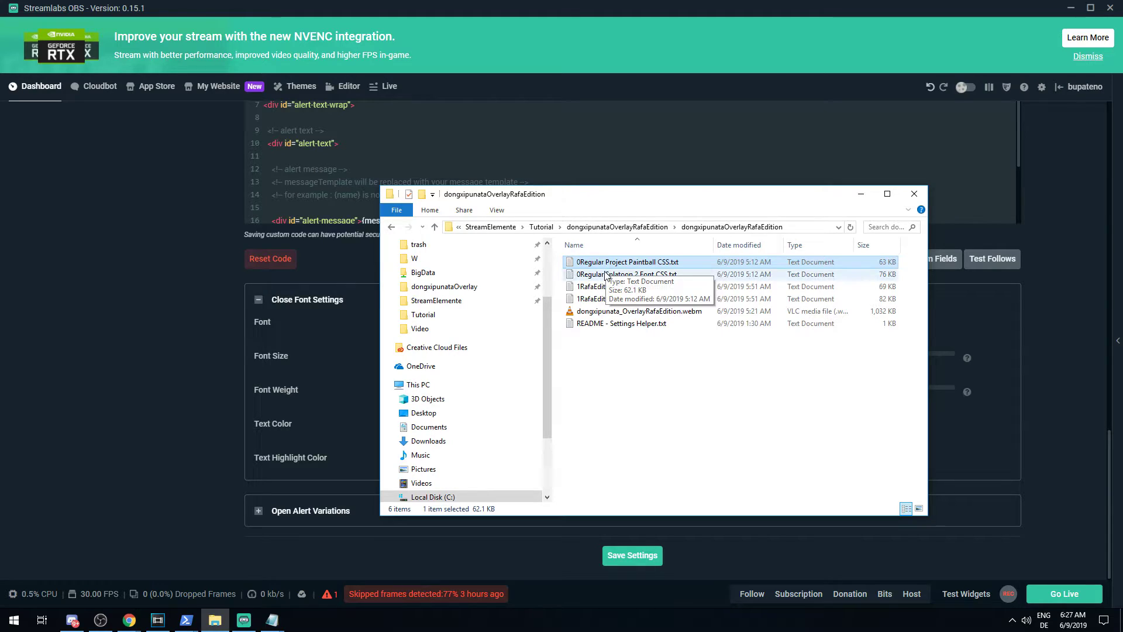
left_click(603, 275)
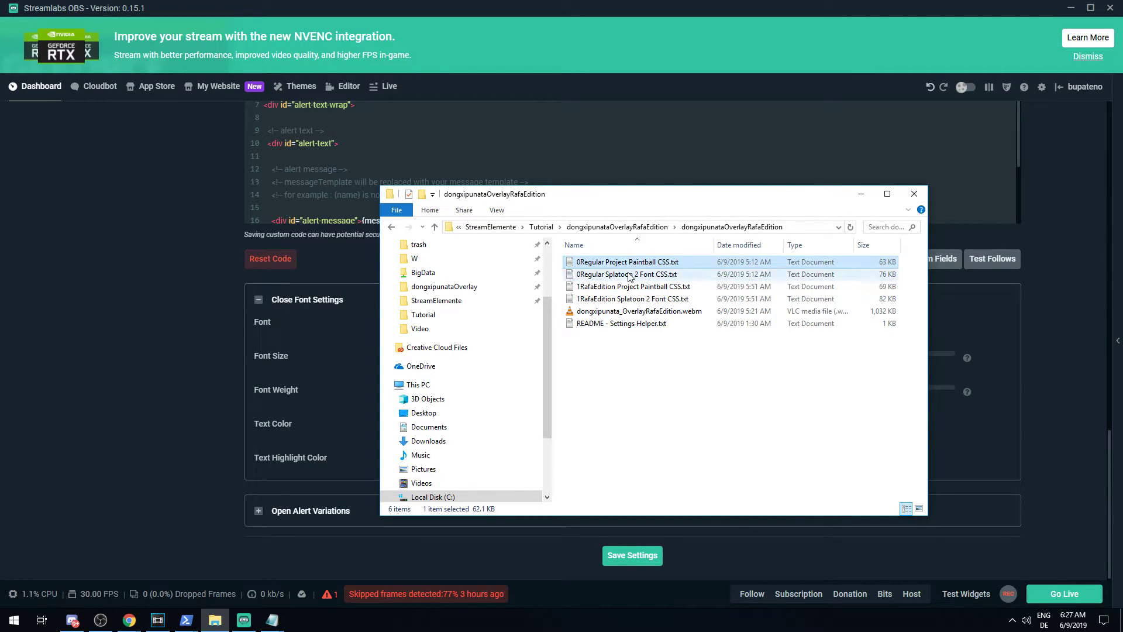
left_click(626, 256)
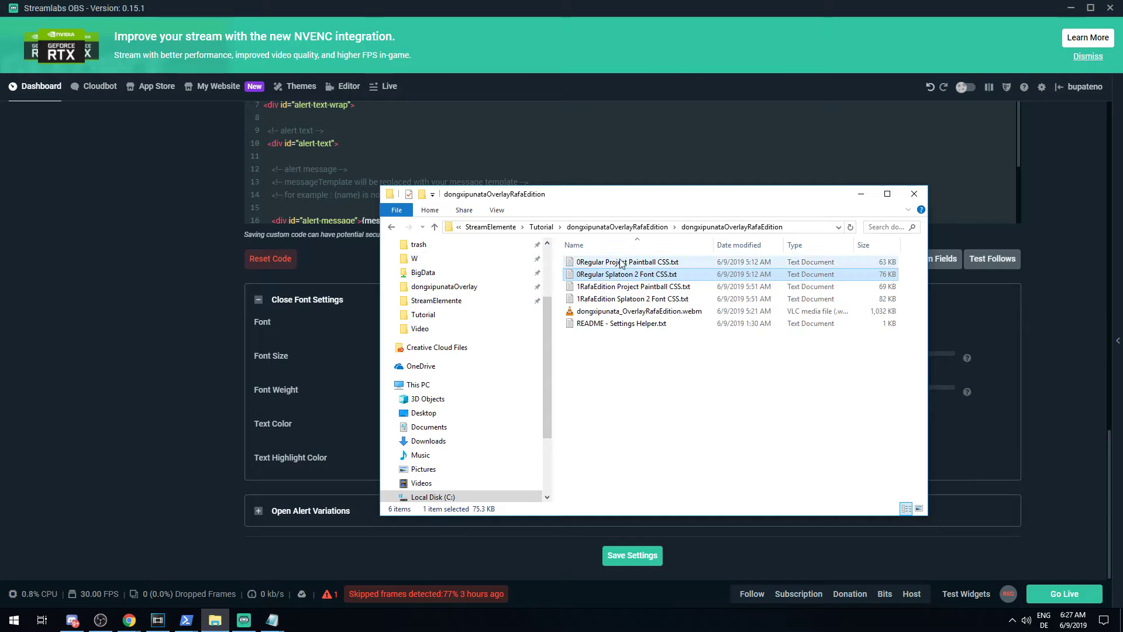
left_click(620, 263)
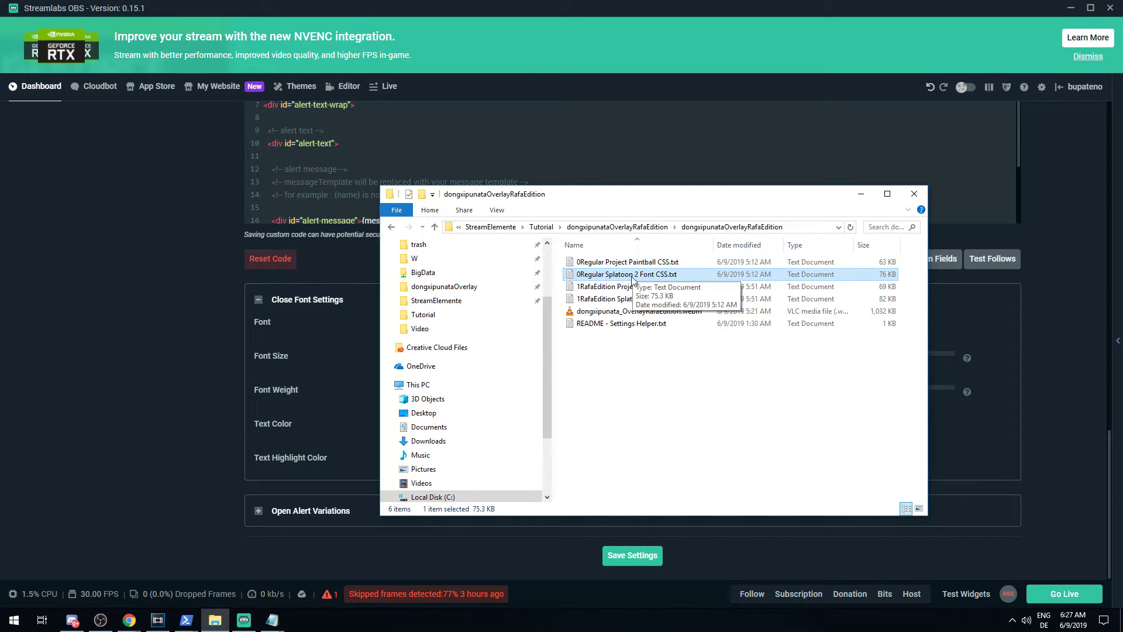
left_click(184, 338)
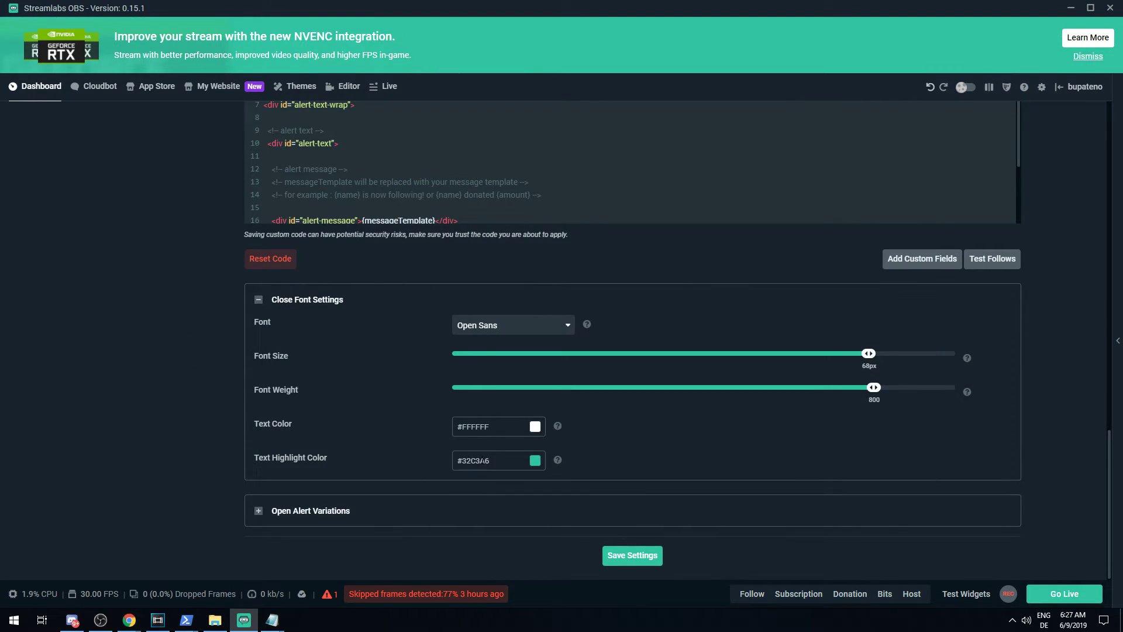
Set the text highlight colour to orange #FF7500 and save the settings.
left_click(522, 462)
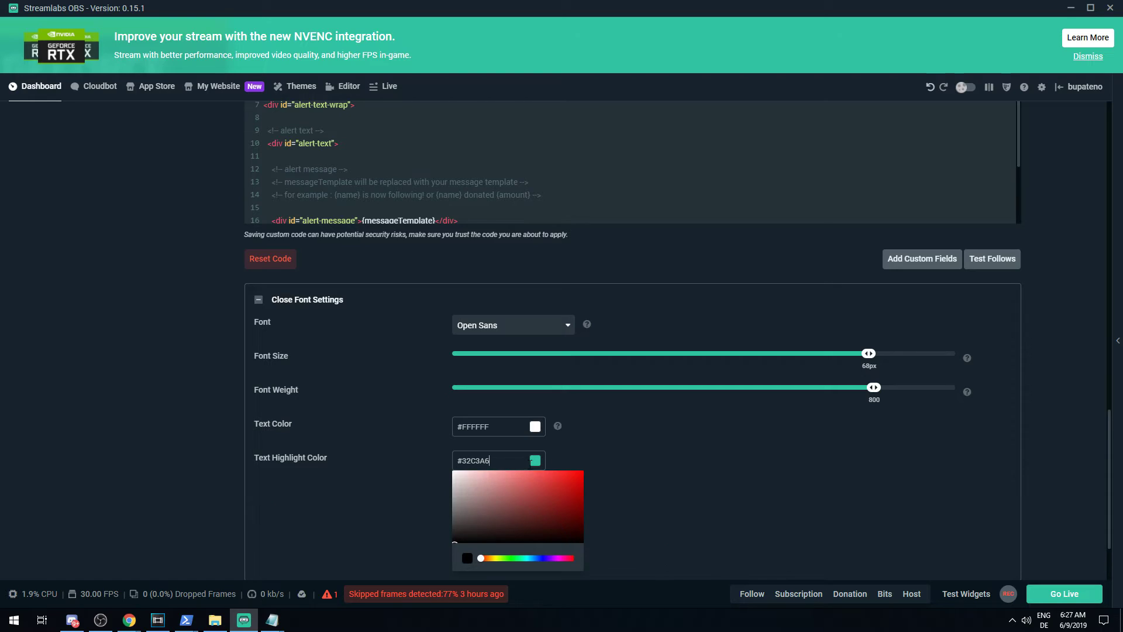
left_click(487, 560)
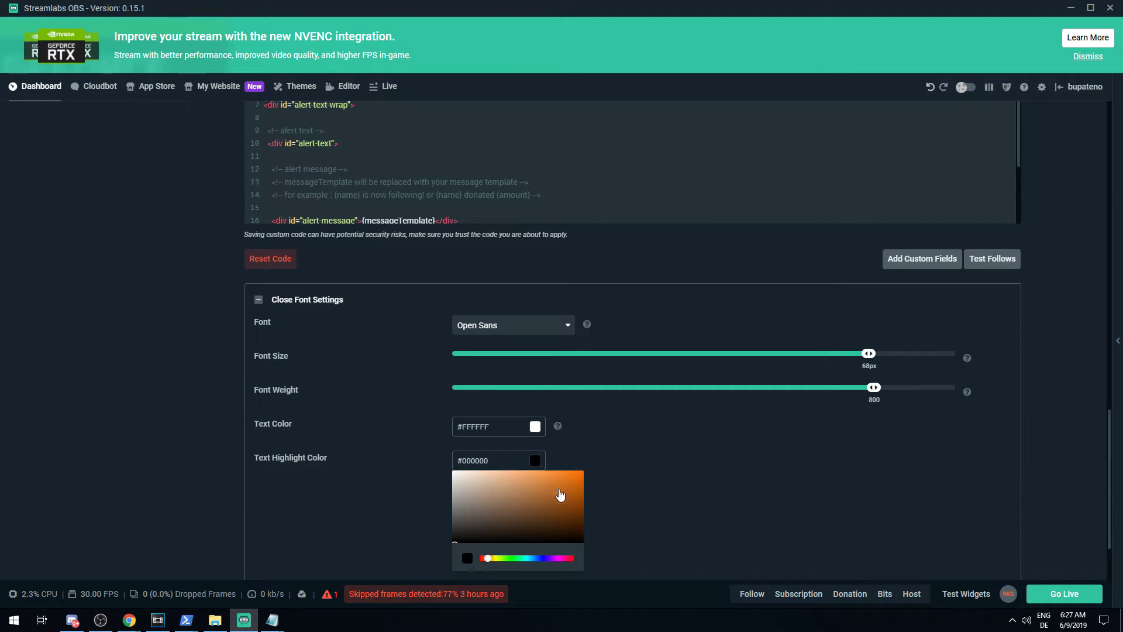
left_click_drag(560, 494, 605, 432)
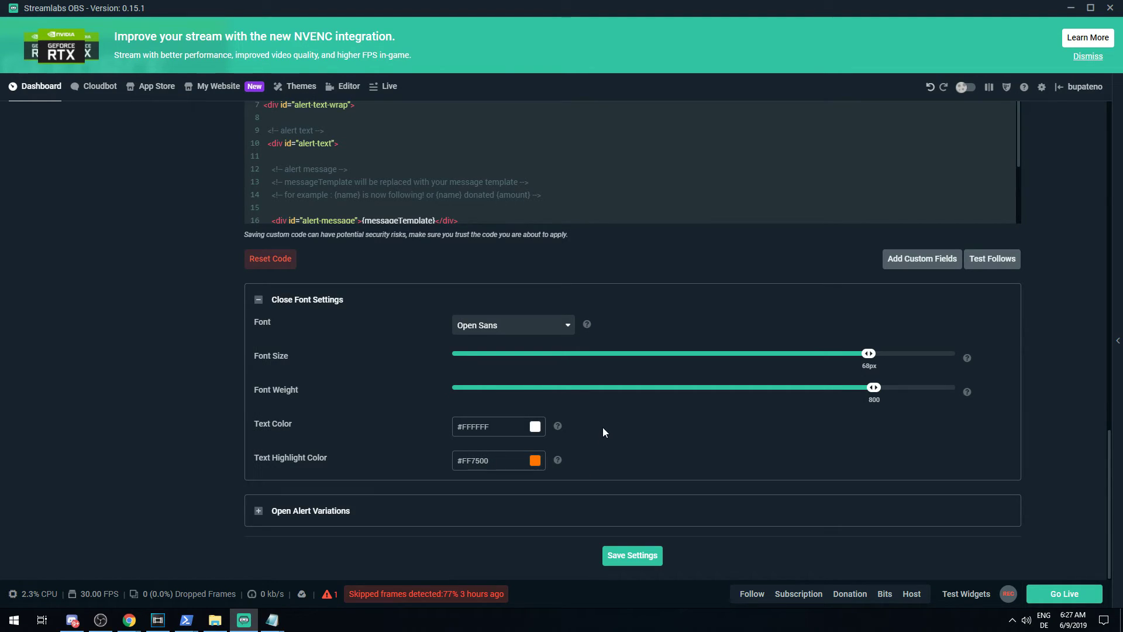
left_click(634, 550)
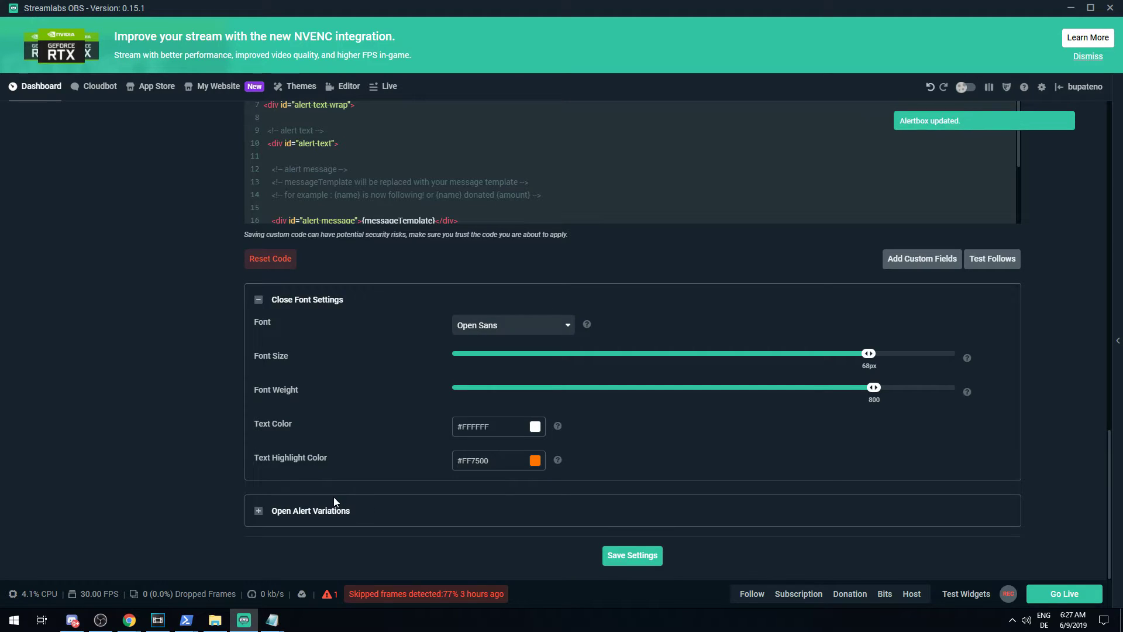
Change the text animation to Pulse and save the settings again.
scroll(214, 393, "up", 7)
scroll(214, 394, "up", 3)
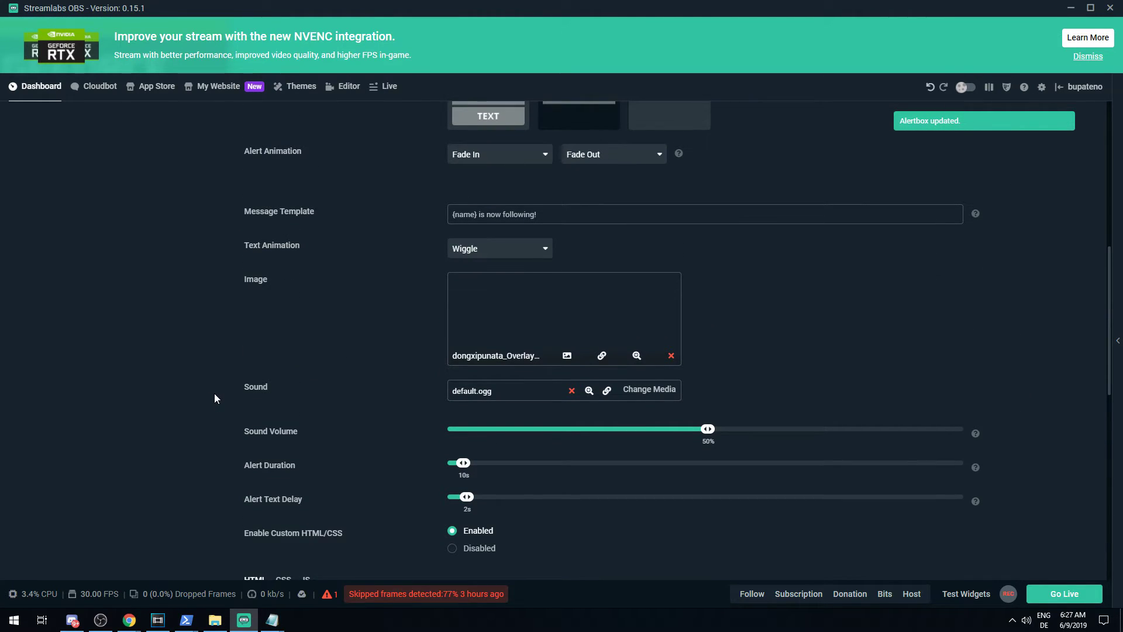
left_click(479, 259)
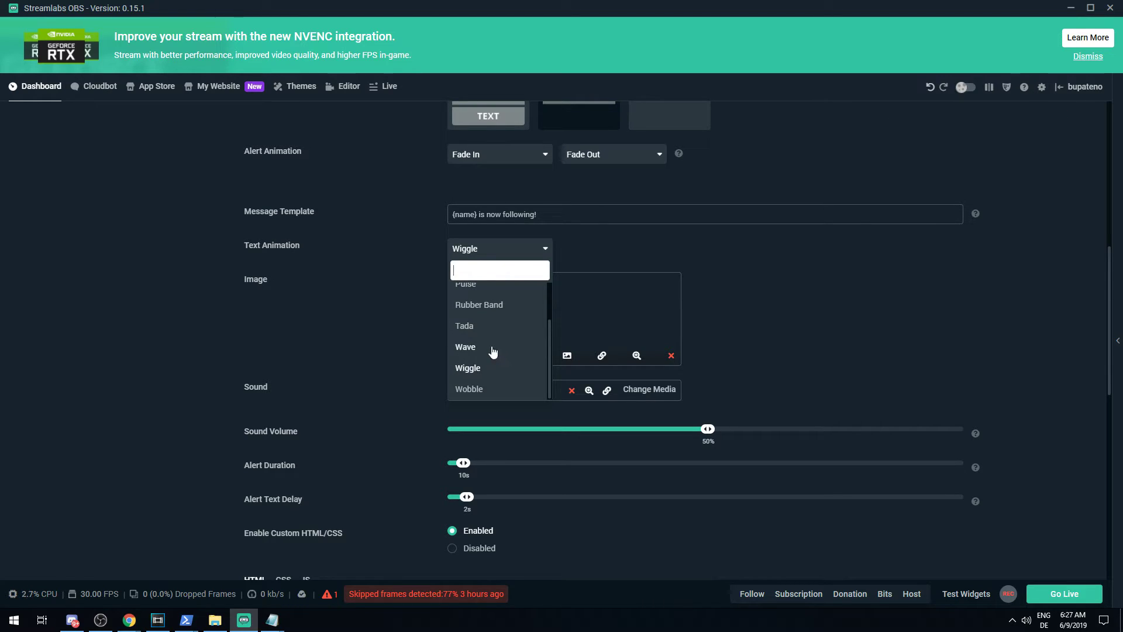
scroll(492, 352, "up", 2)
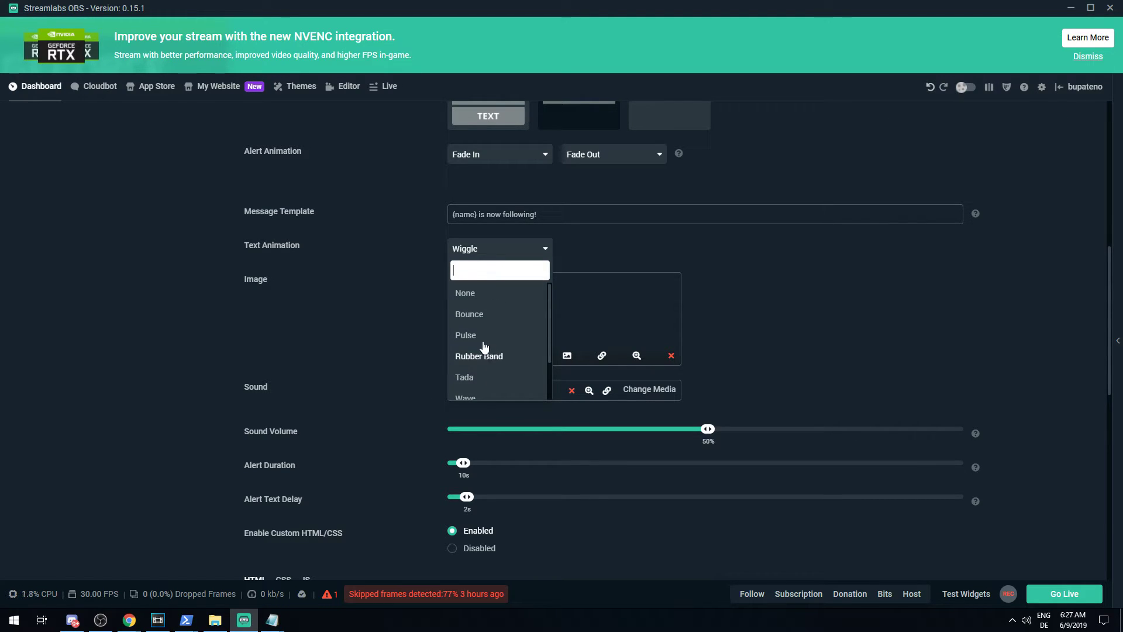
left_click(472, 334)
scroll(265, 346, "down", 7)
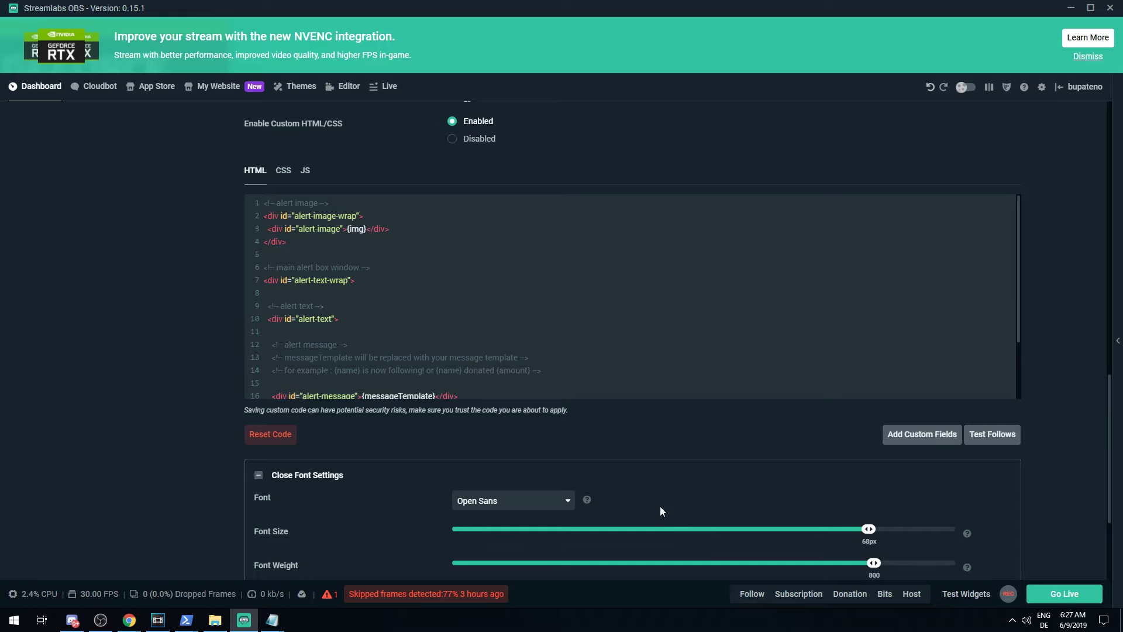
scroll(661, 507, "down", 3)
left_click(638, 563)
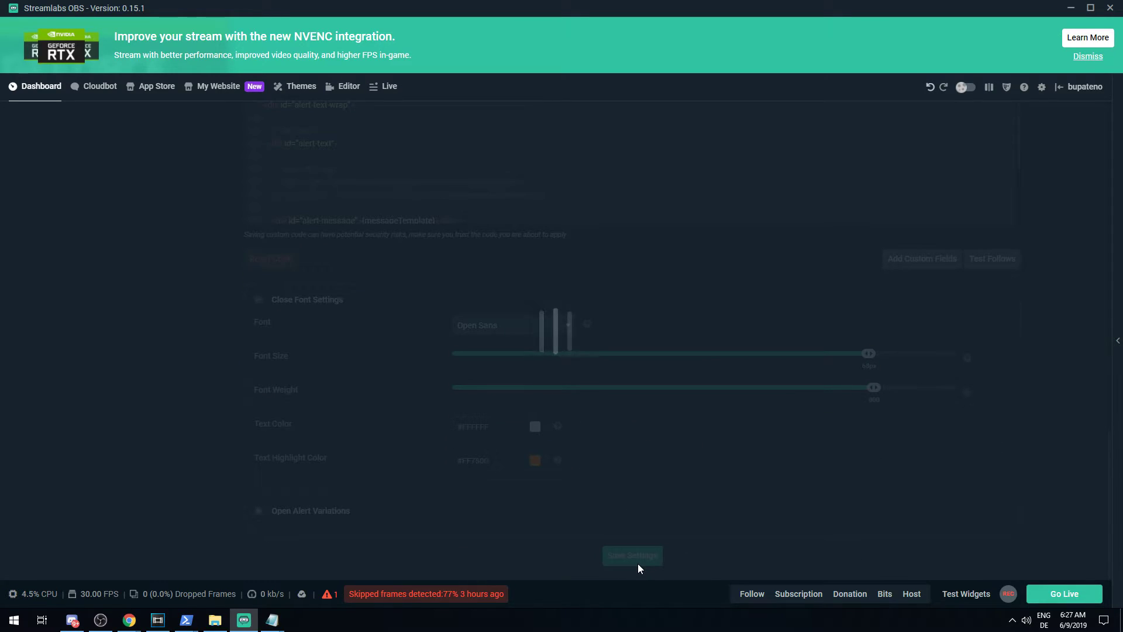
Enlarge the scene editor preview and trigger a test follow alert.
left_click(344, 87)
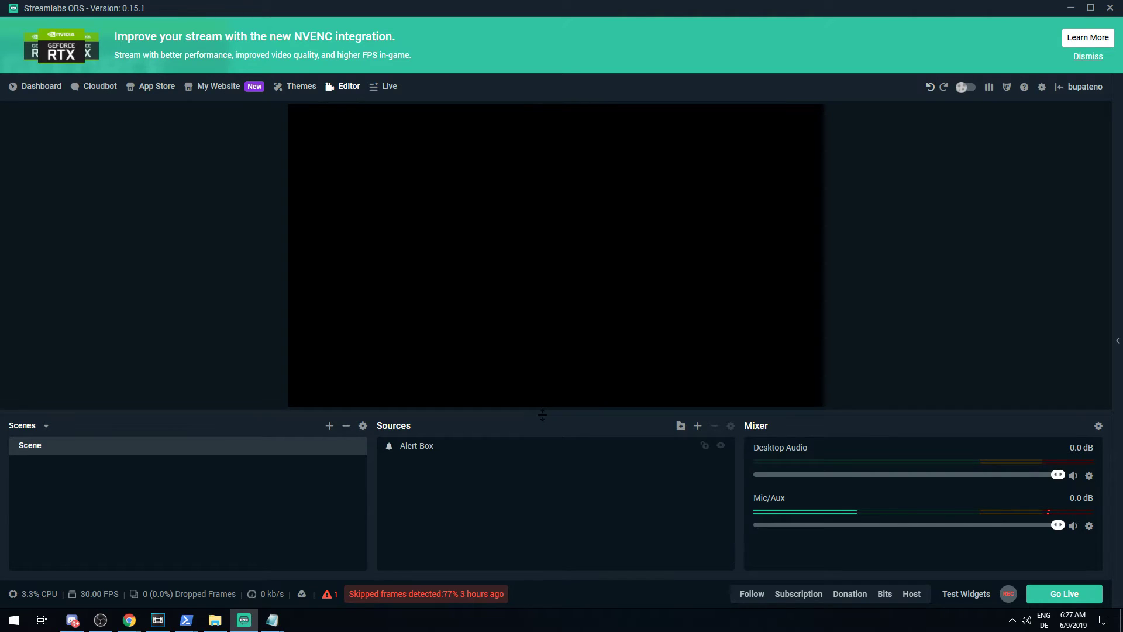
left_click_drag(543, 414, 550, 481)
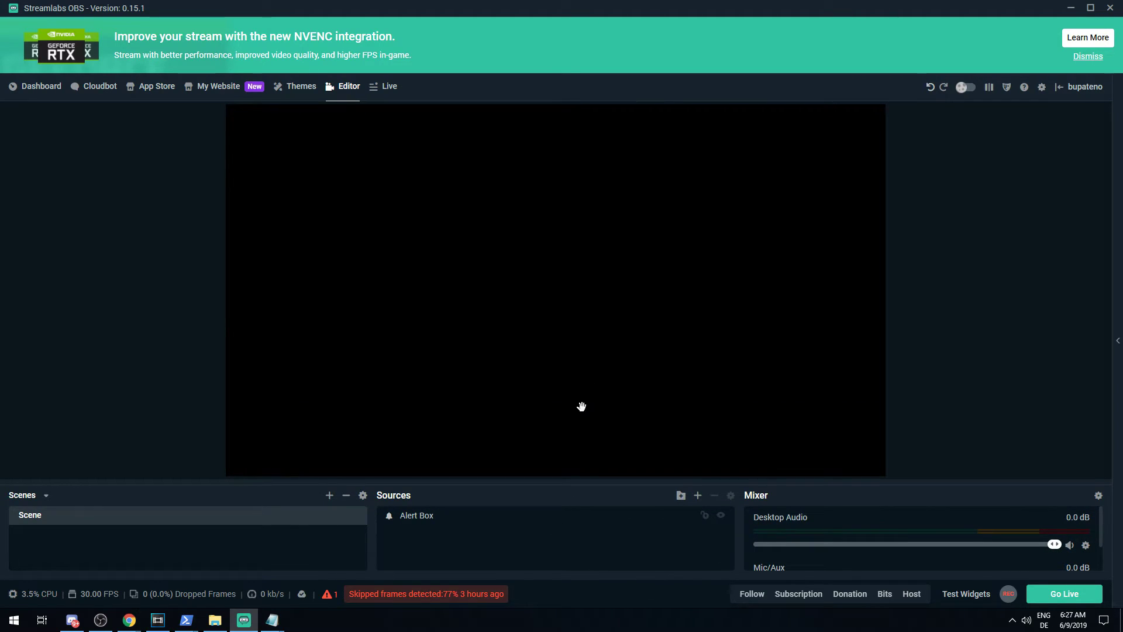
left_click(750, 595)
Go back to the Alert Box widget's Follows settings from the dashboard.
left_click(29, 87)
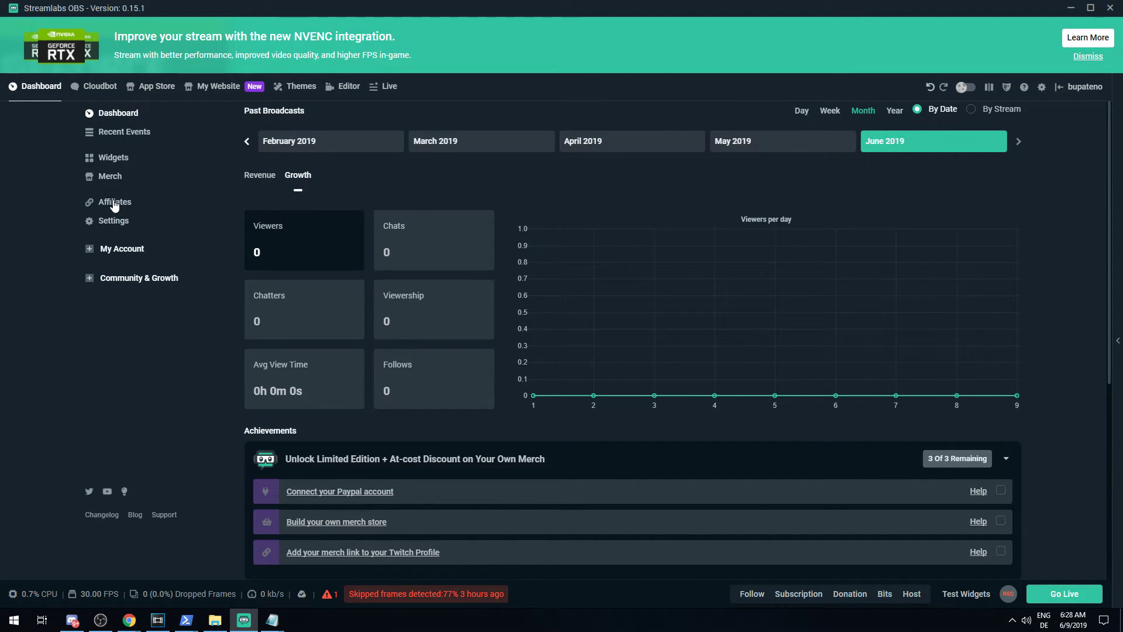
left_click(113, 160)
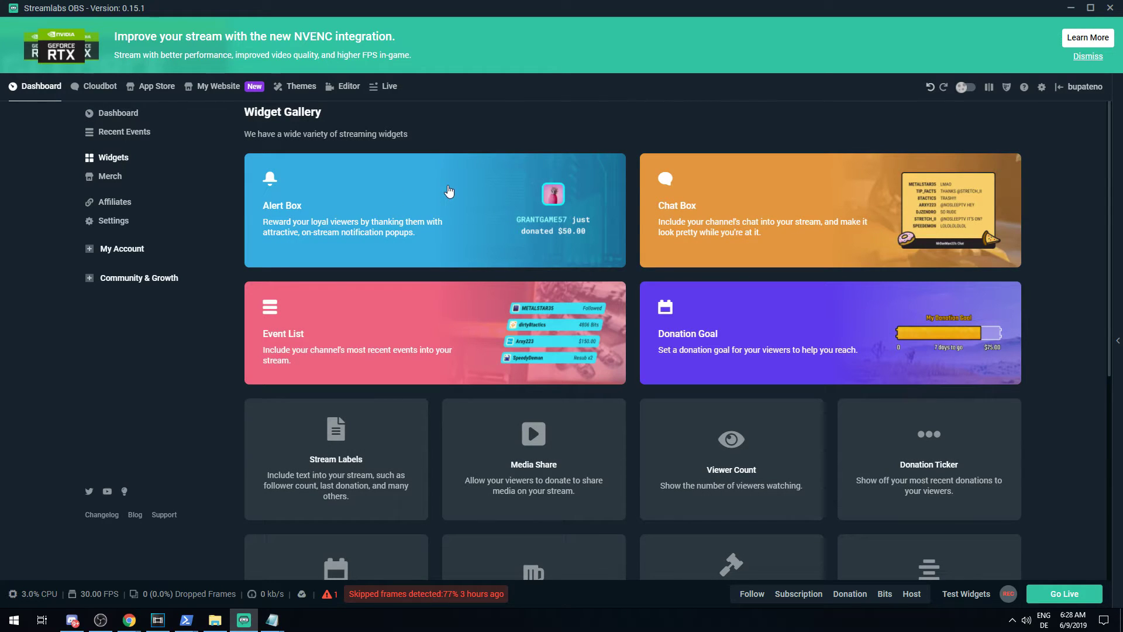
left_click(435, 196)
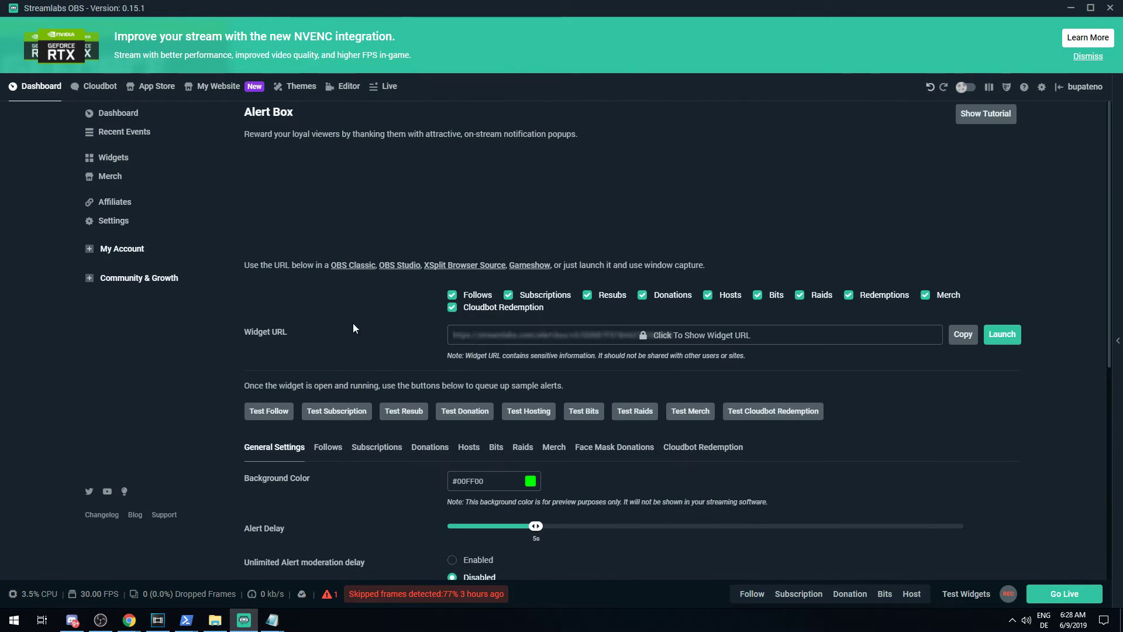
scroll(352, 327, "down", 3)
scroll(342, 264, "down", 2)
left_click(329, 156)
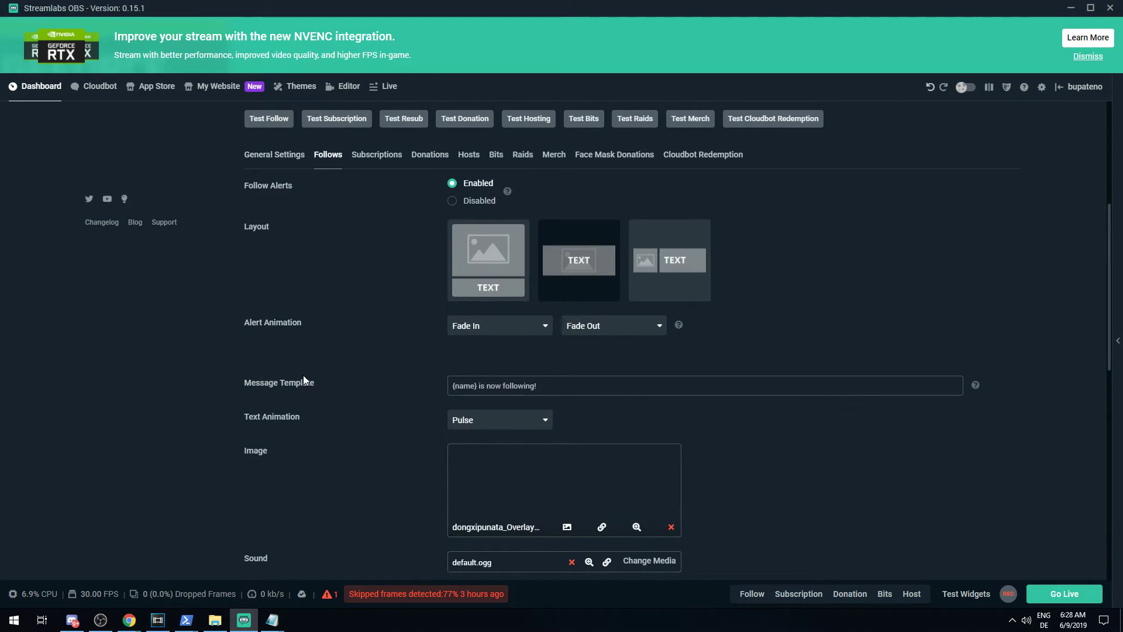
Show the follow alert's custom CSS and select all of the Project Paintball code.
scroll(303, 378, "down", 4)
scroll(303, 378, "up", 4)
scroll(303, 379, "down", 8)
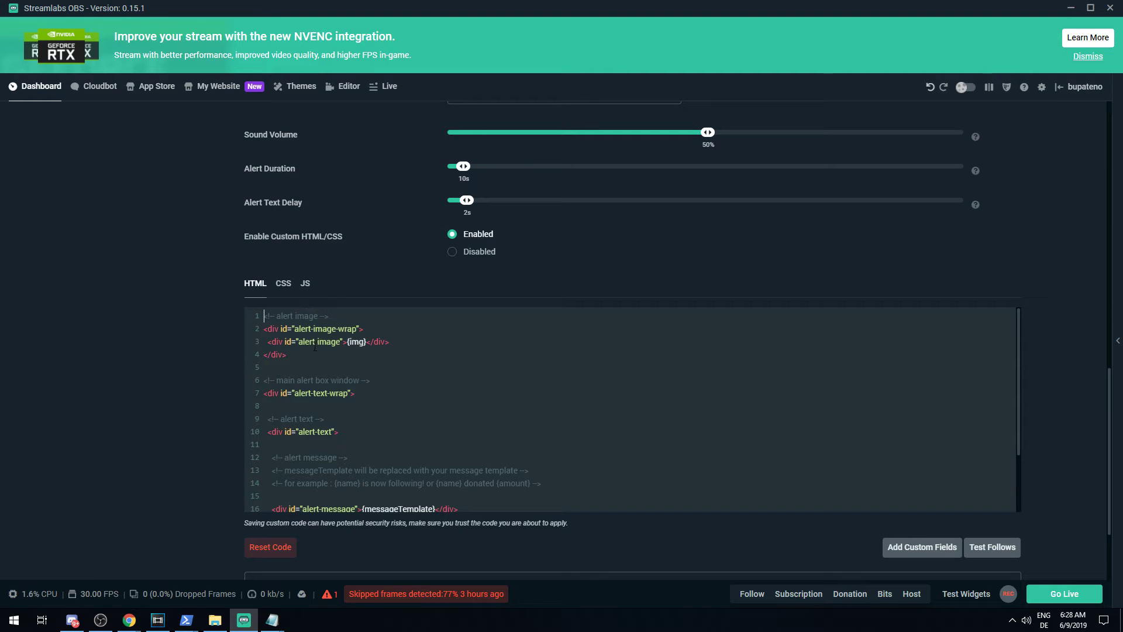
left_click(283, 284)
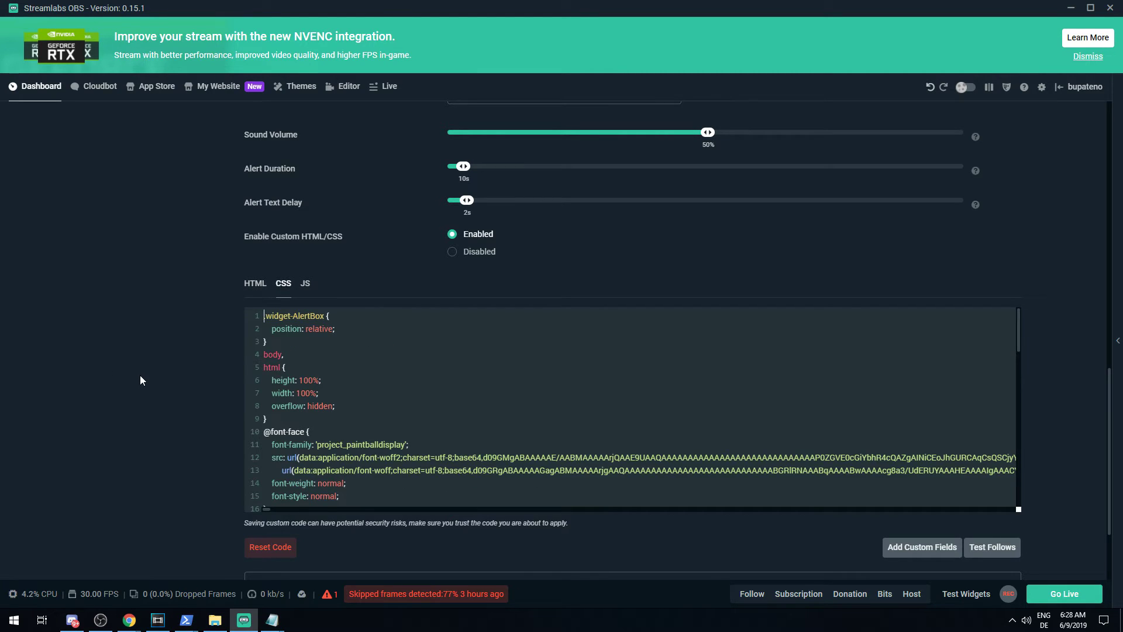
scroll(377, 397, "up", 3)
scroll(377, 397, "down", 5)
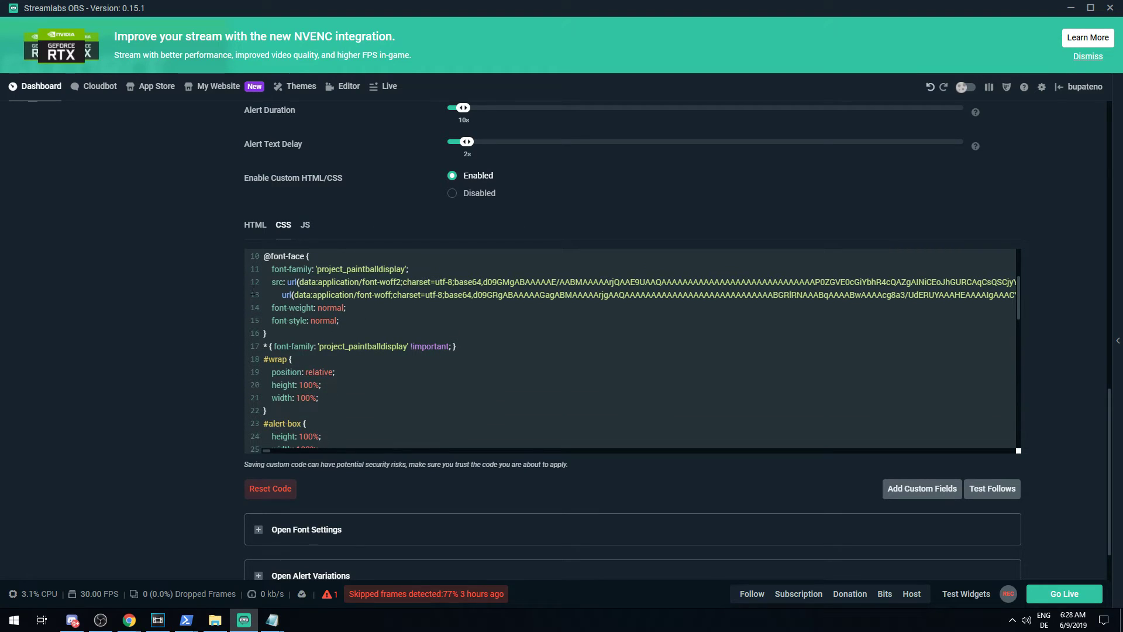
scroll(207, 416, "up", 1)
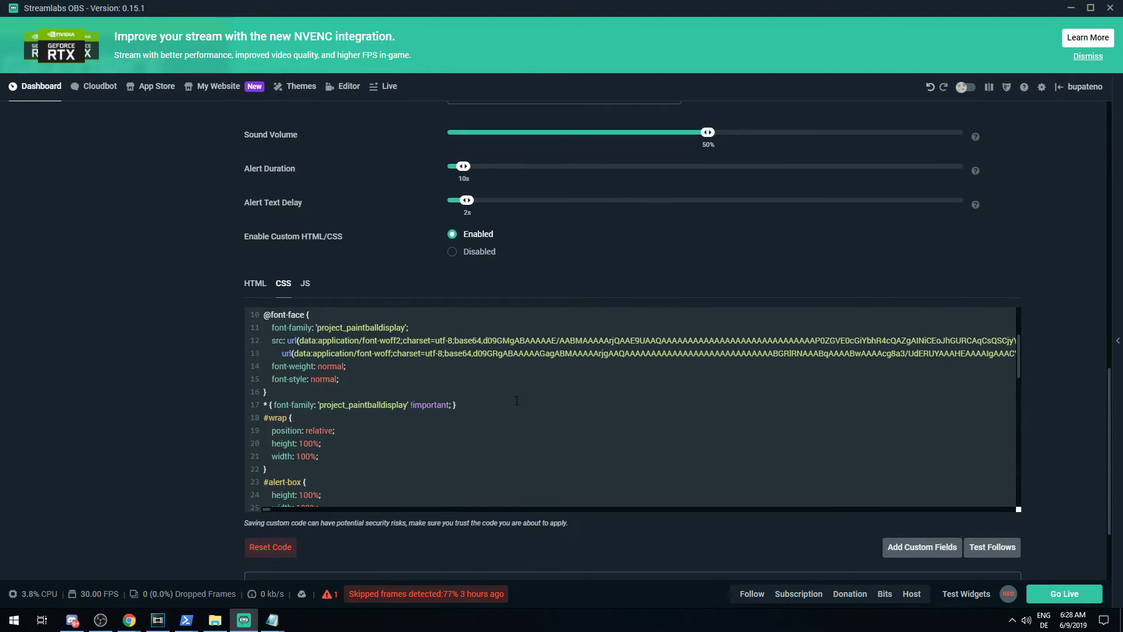
left_click_drag(456, 405, 266, 316)
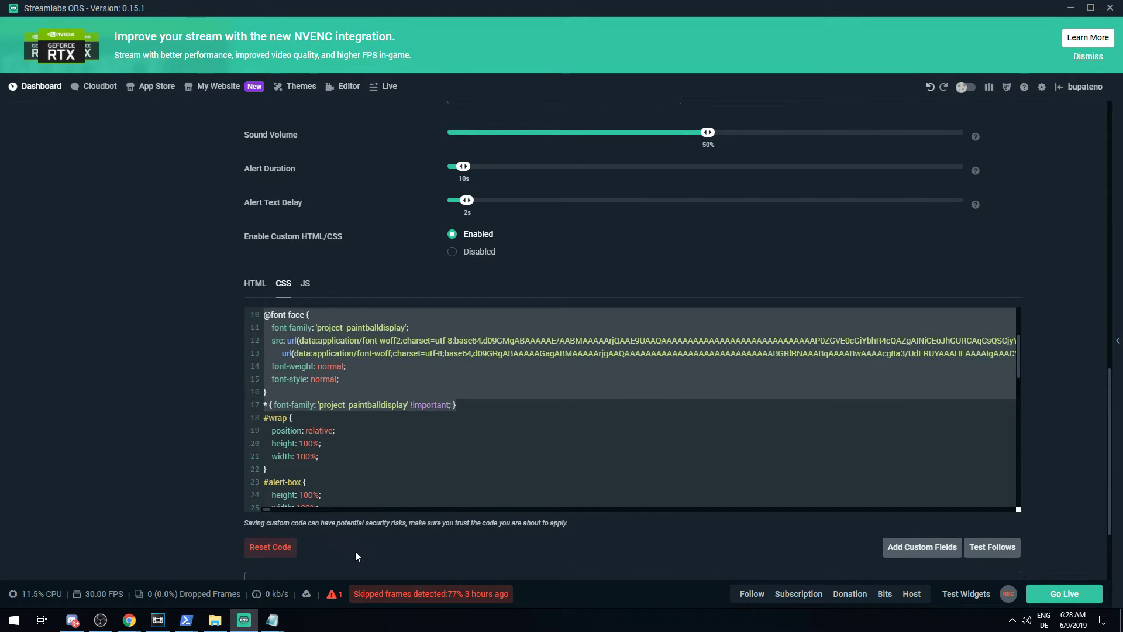
scroll(356, 550, "down", 2)
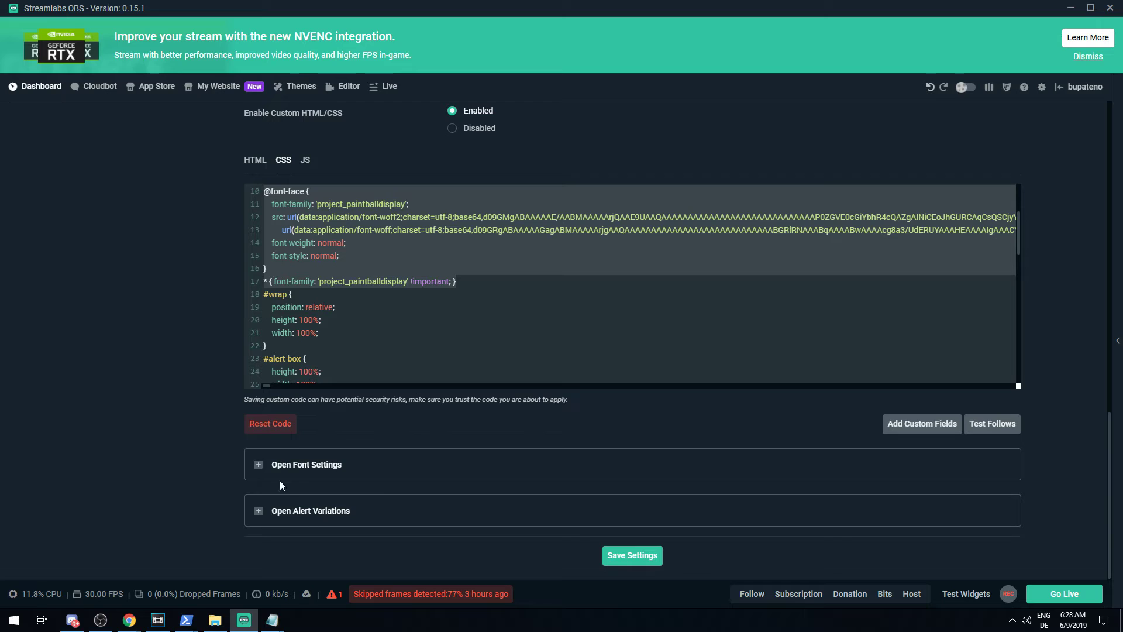
scroll(199, 462, "up", 2)
left_click(372, 445)
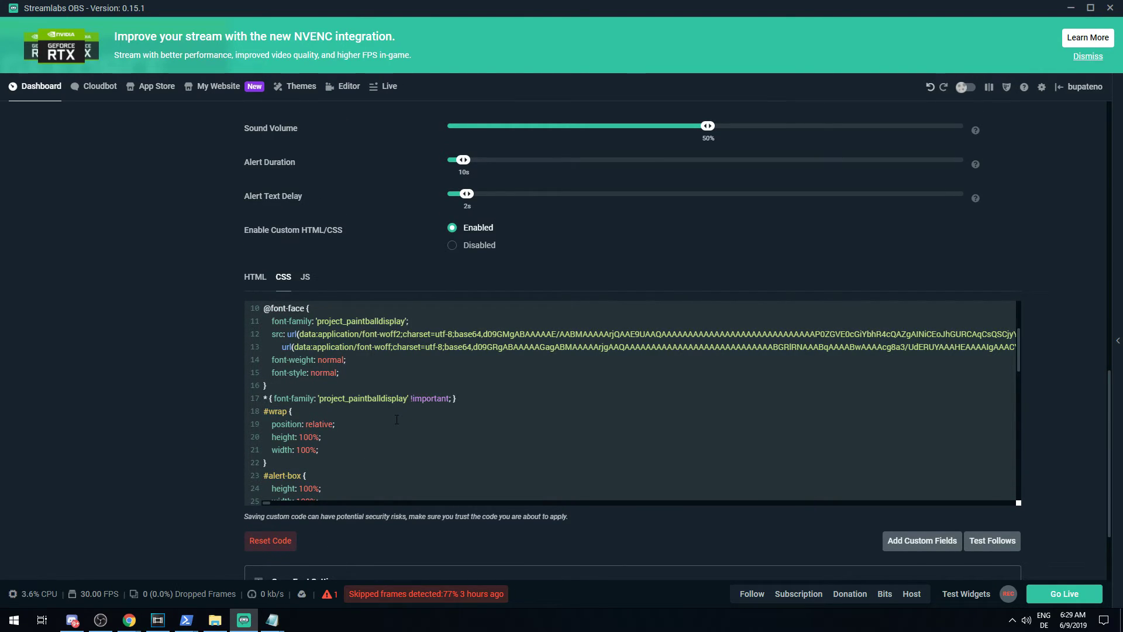
key("ctrl+a")
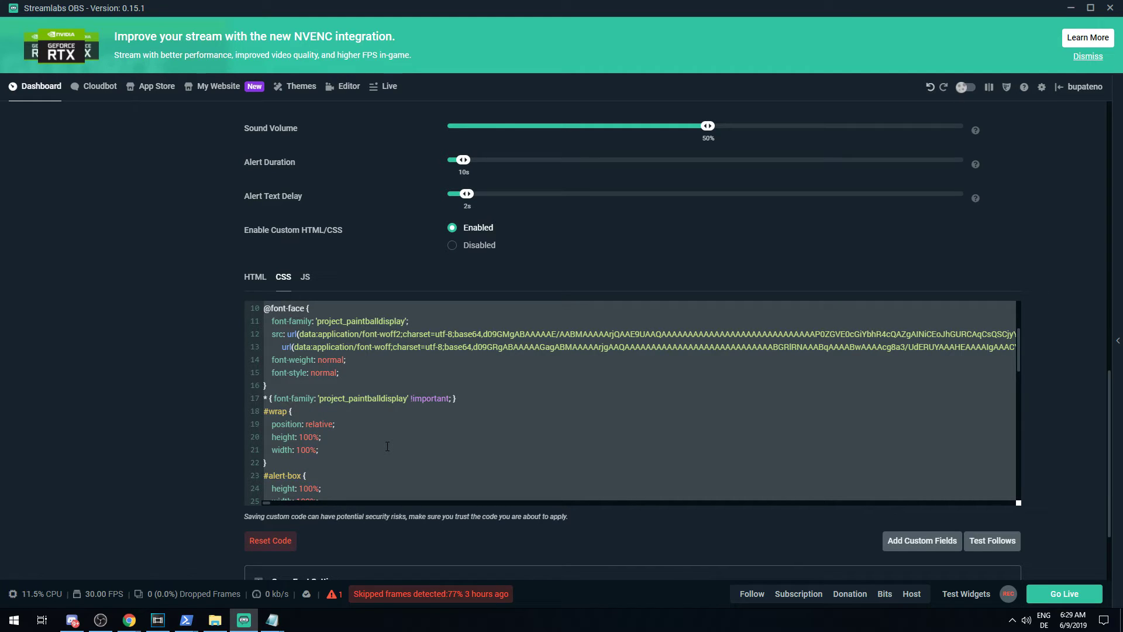
Open '1RafaEdition Splatoon 2 Font CSS.txt' in Notepad and select all its text.
left_click(214, 620)
left_click(598, 302)
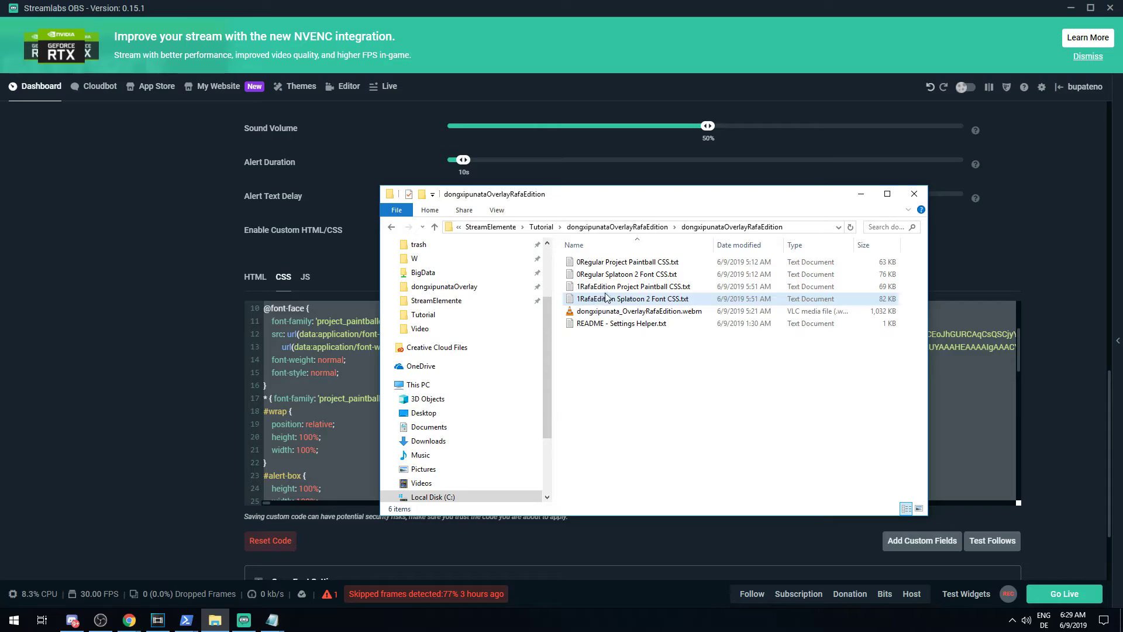
mouse_move(632, 298)
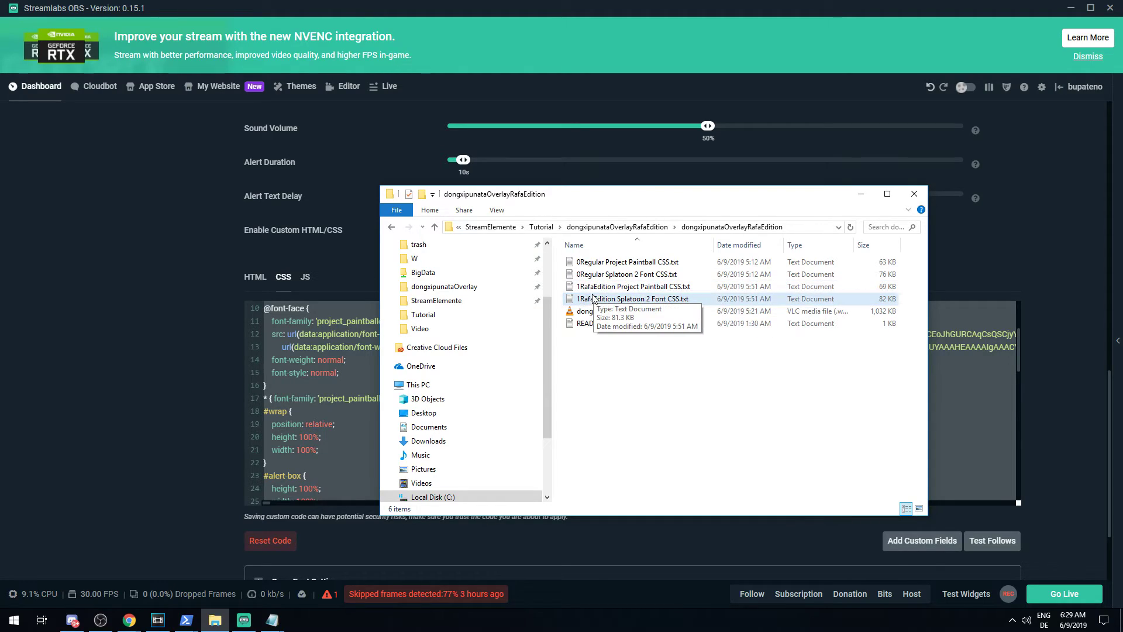
double_click(594, 301)
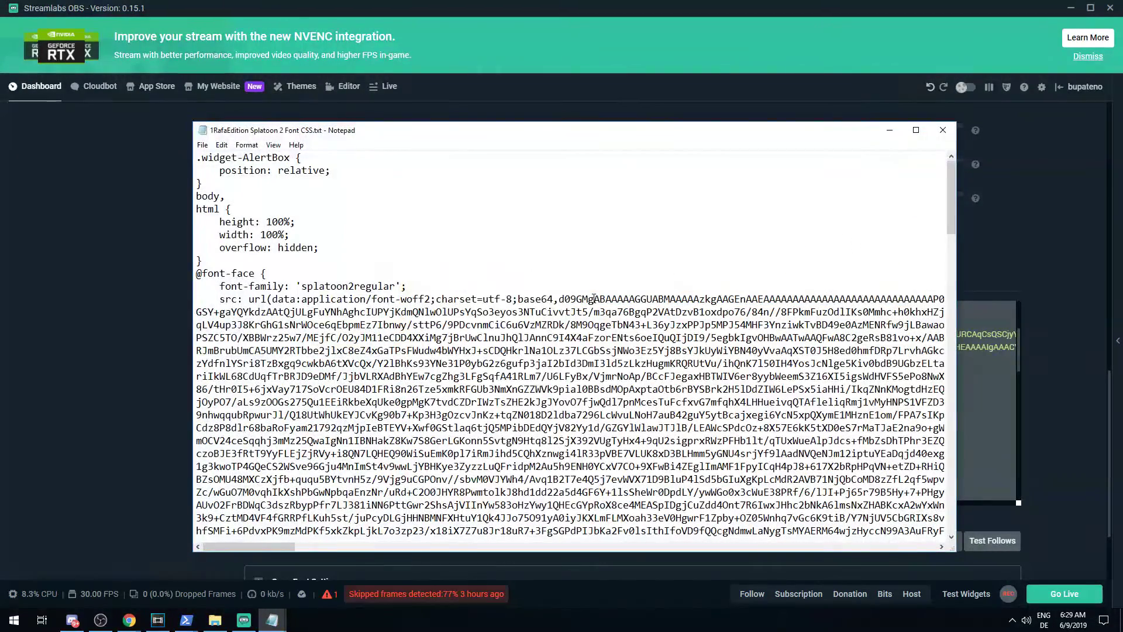
key("ctrl+a")
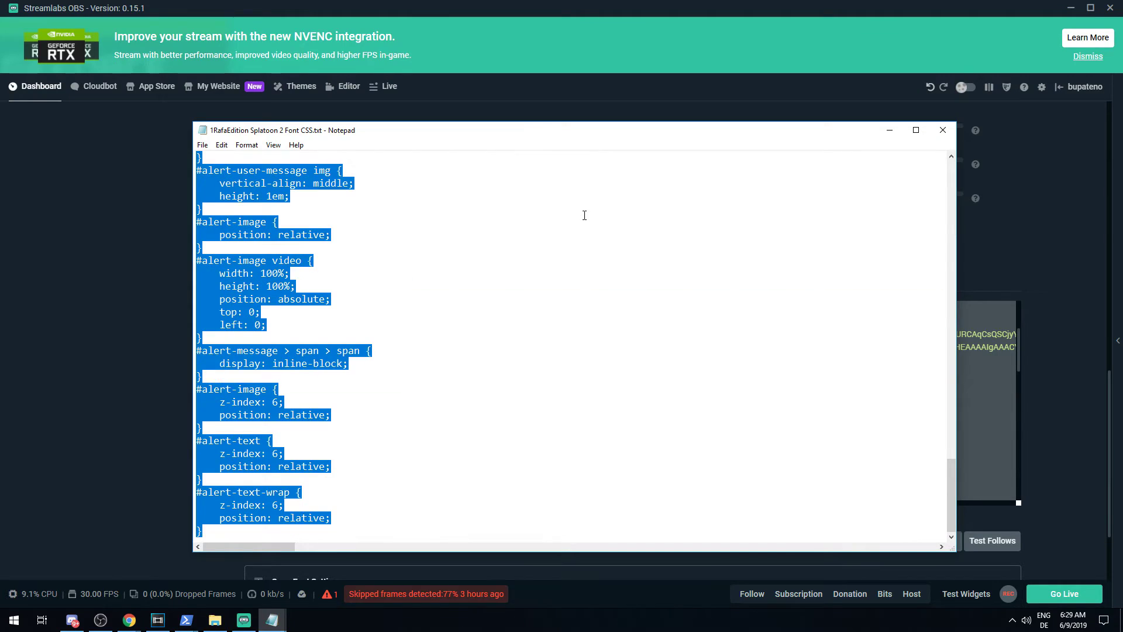
Paste the Splatoon 2 font CSS over the follow alert's old CSS and save.
key("alt+Tab")
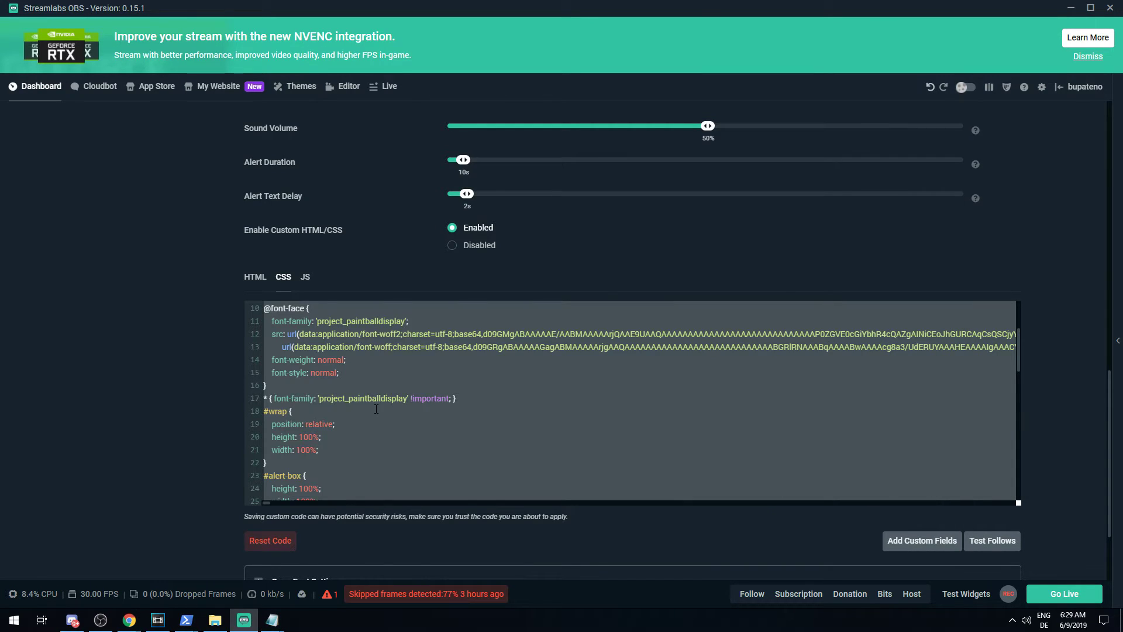
left_click(376, 409)
key("ctrl+a")
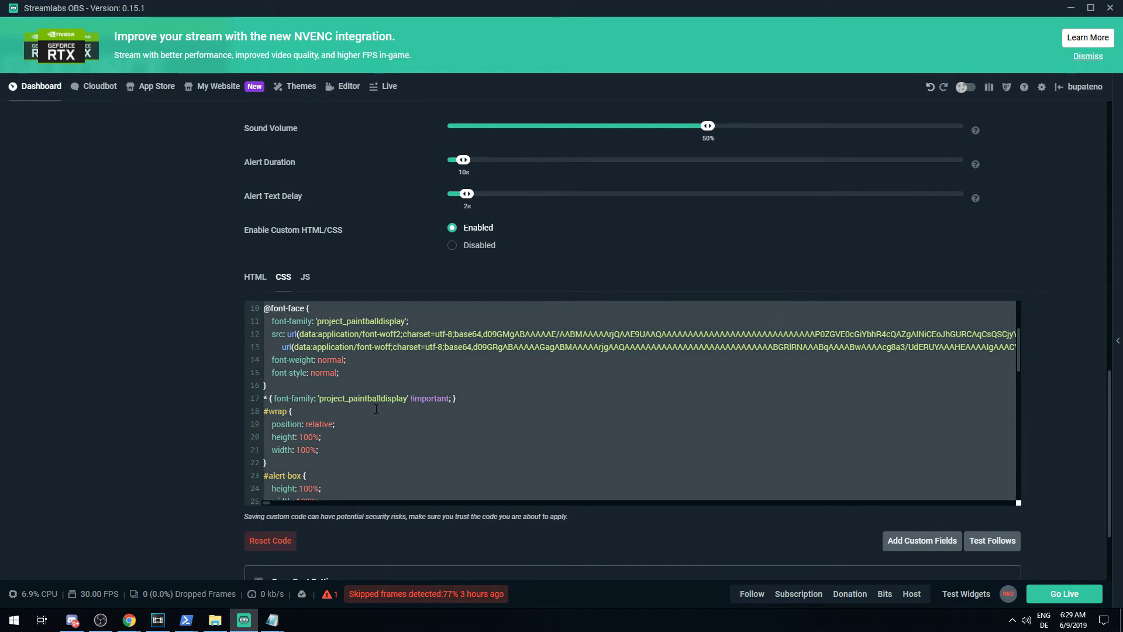
key("ctrl+v")
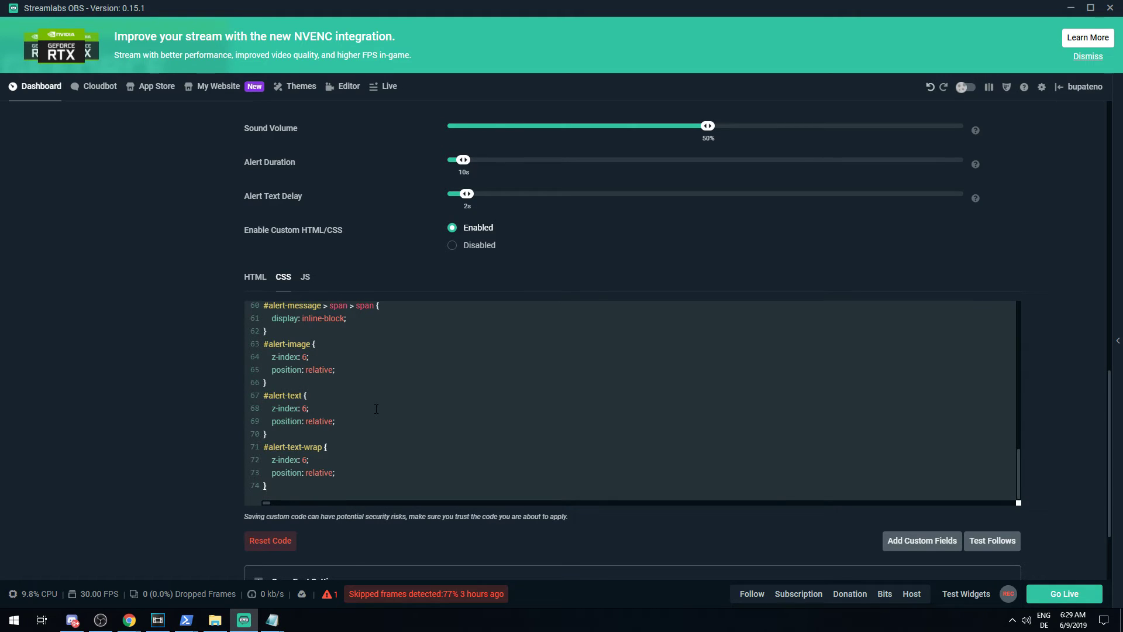
scroll(169, 403, "down", 2)
left_click(638, 562)
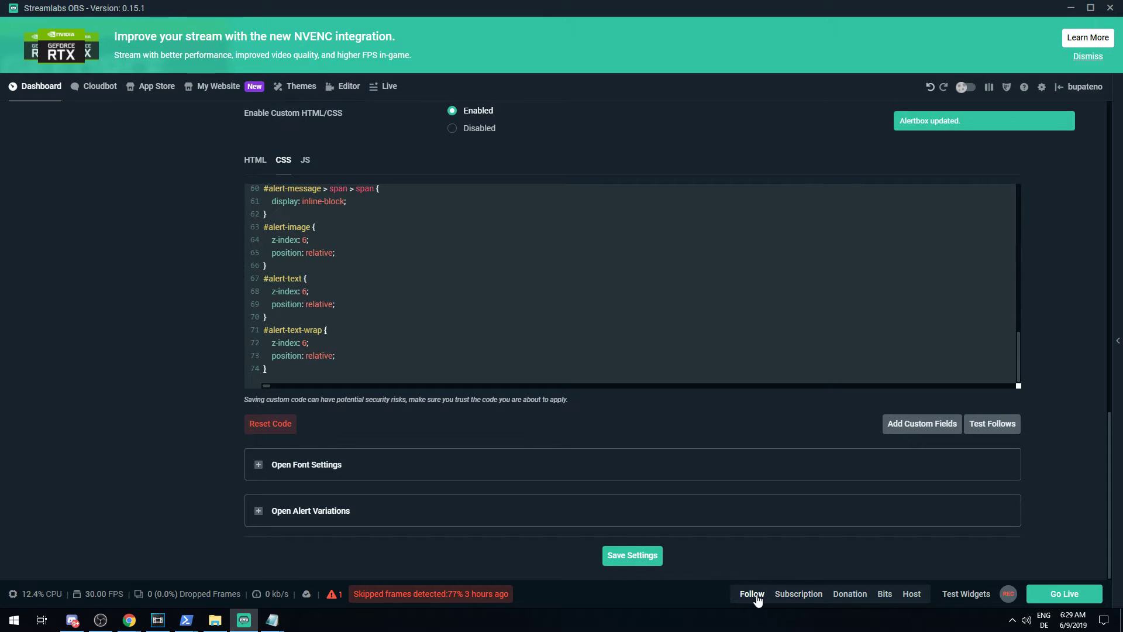
Move and enlarge the Alert Box source in the scene, firing test follow alerts to check it.
left_click(342, 89)
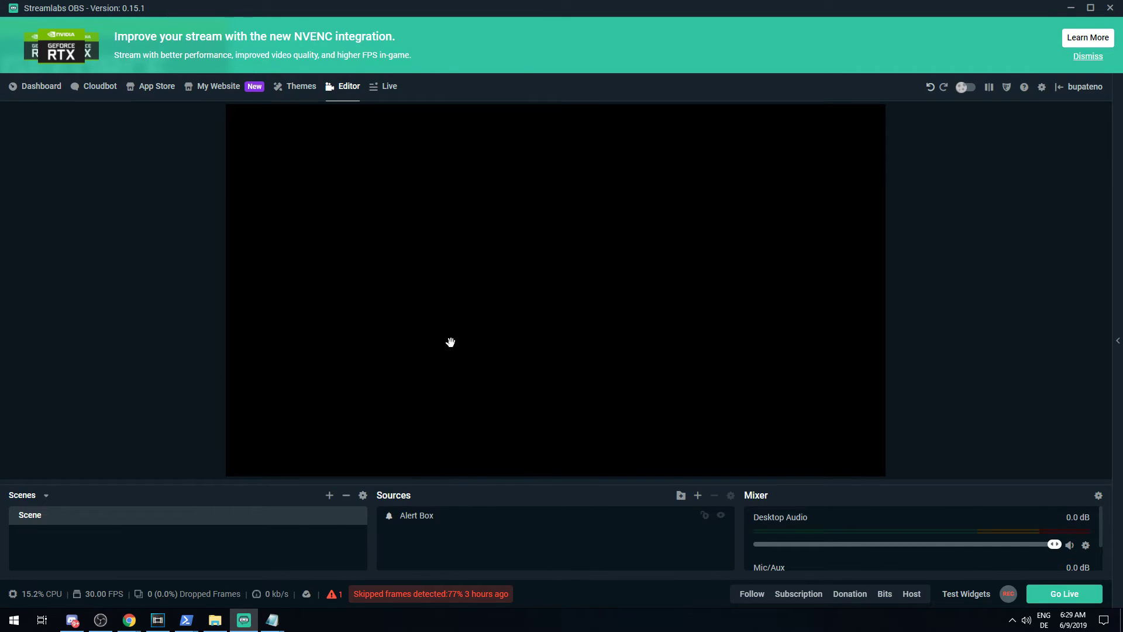
left_click(753, 595)
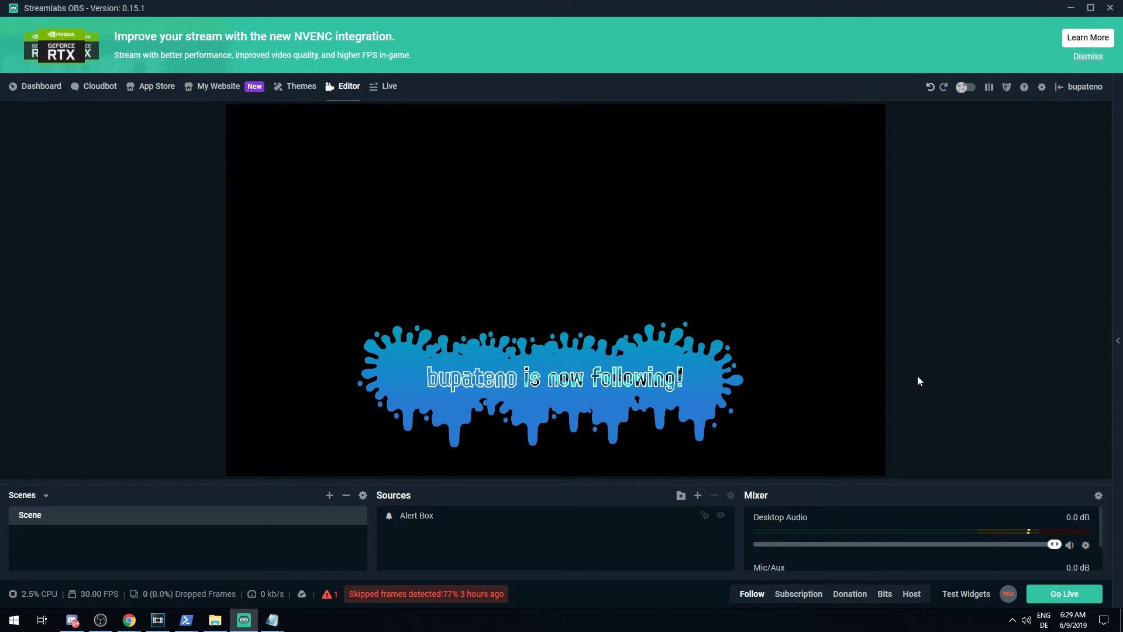
left_click(591, 379)
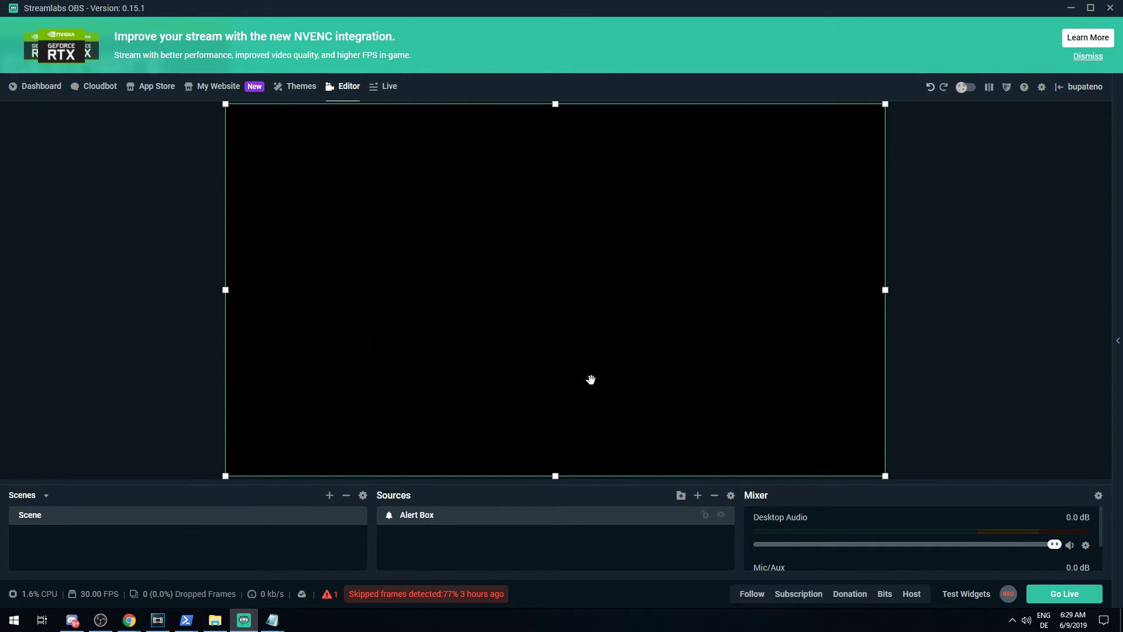
left_click_drag(591, 379, 291, 116)
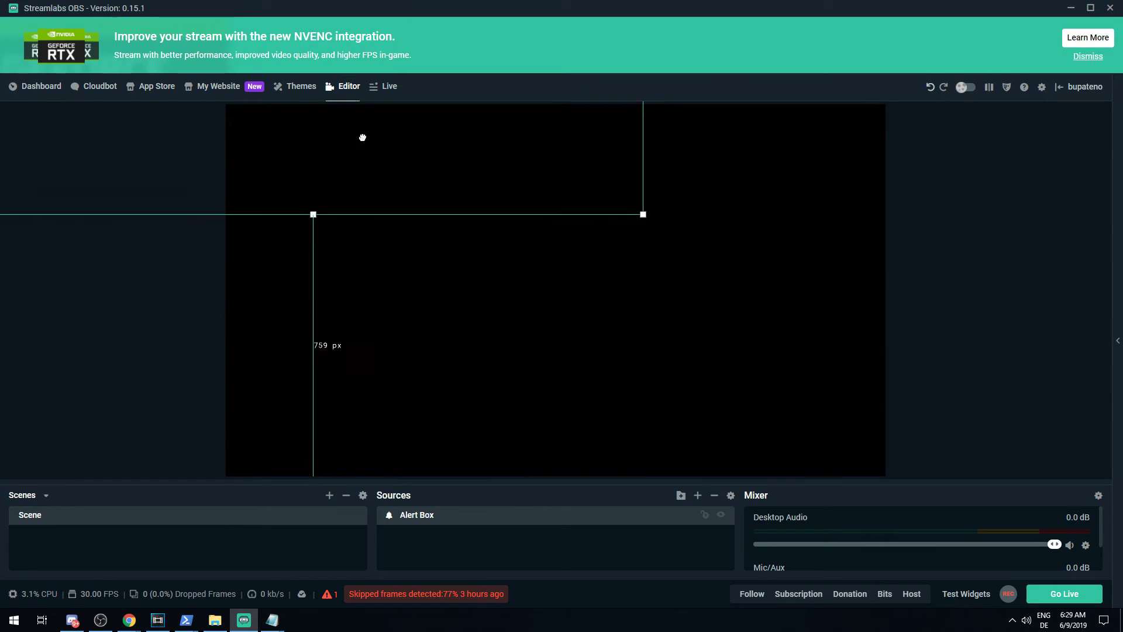
left_click_drag(552, 180, 874, 494)
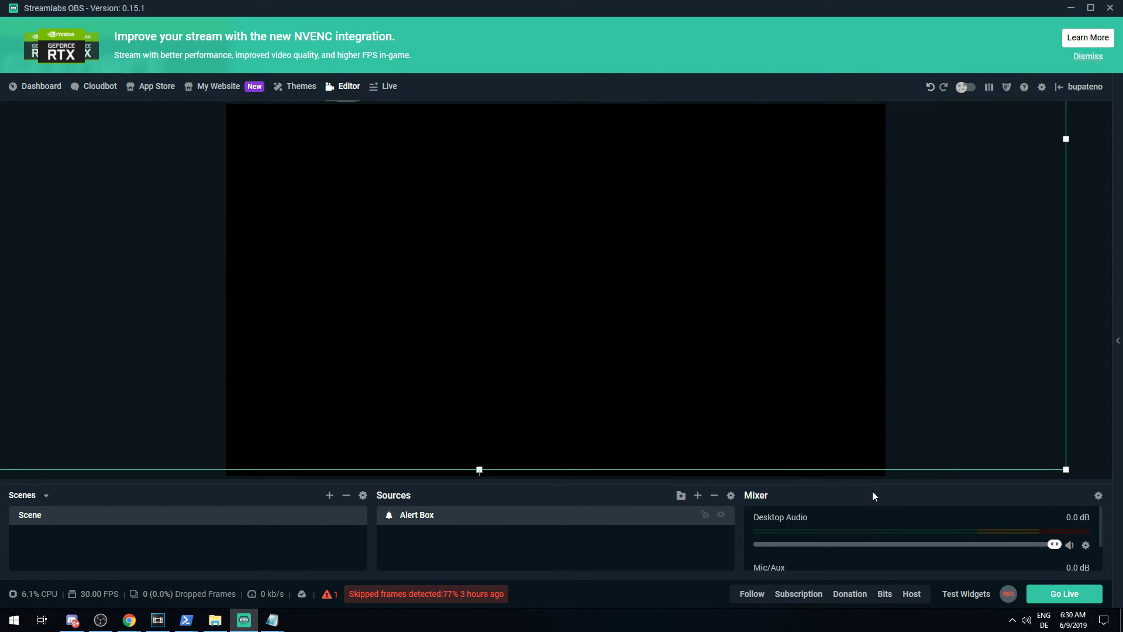
left_click_drag(725, 313, 660, 321)
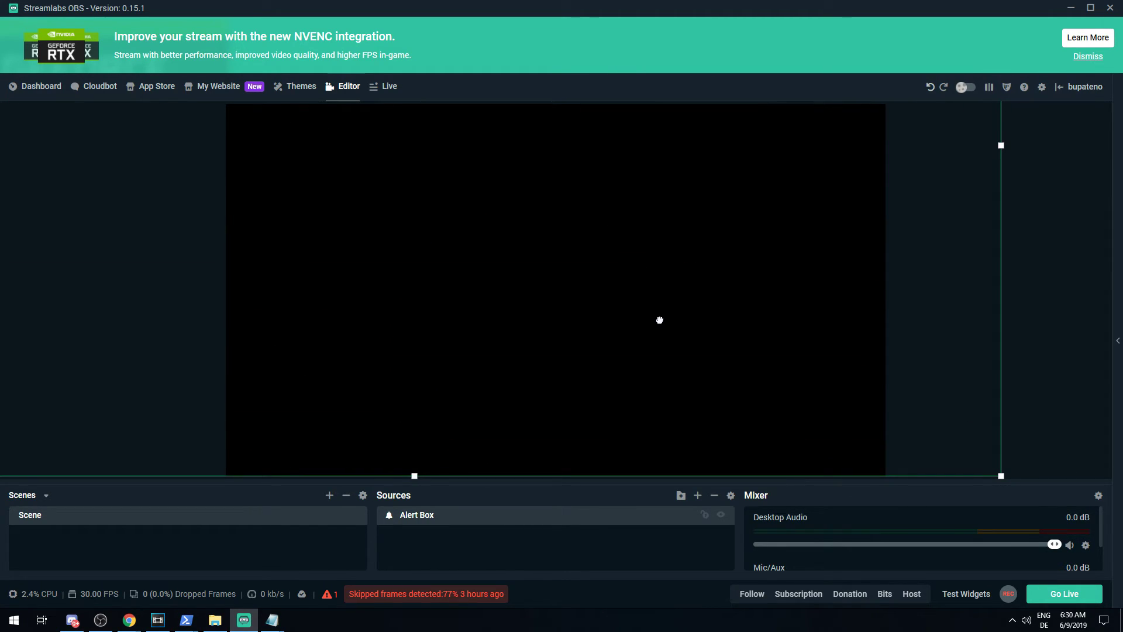
left_click(751, 596)
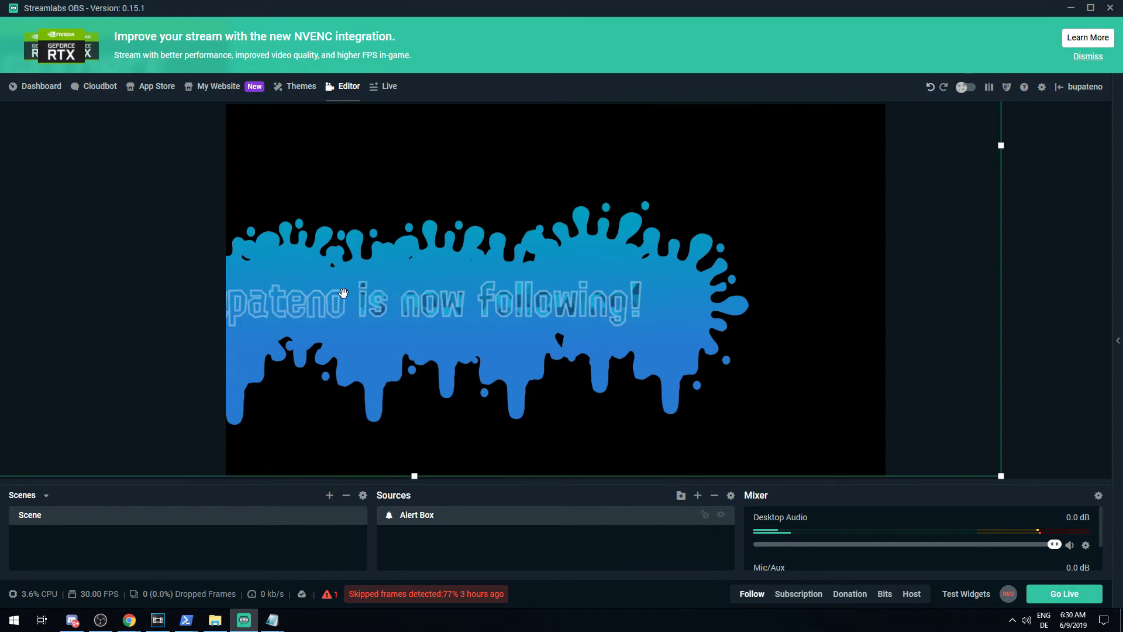
mouse_move(358, 288)
left_mouse_down()
mouse_move(542, 319)
mouse_move(471, 318)
left_mouse_up()
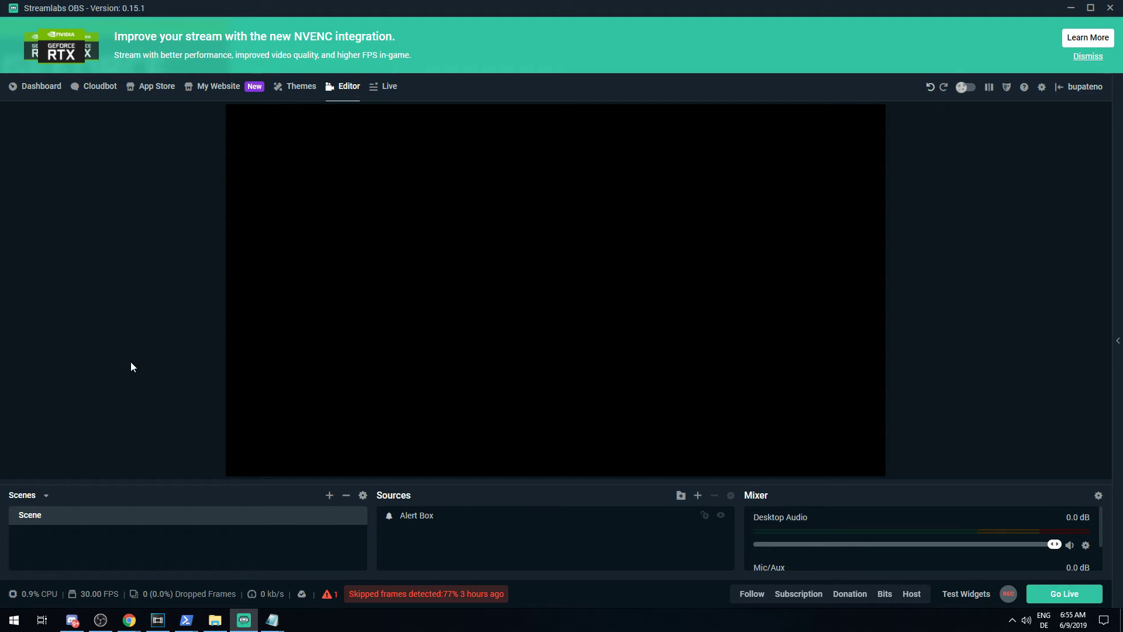
left_click(568, 523)
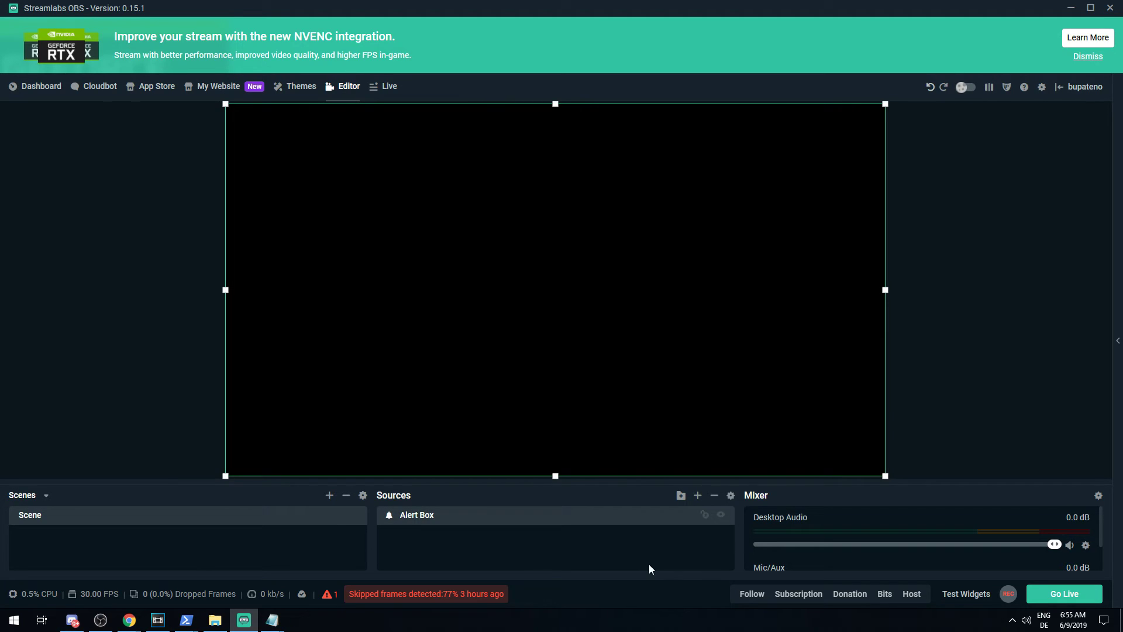
left_click(747, 602)
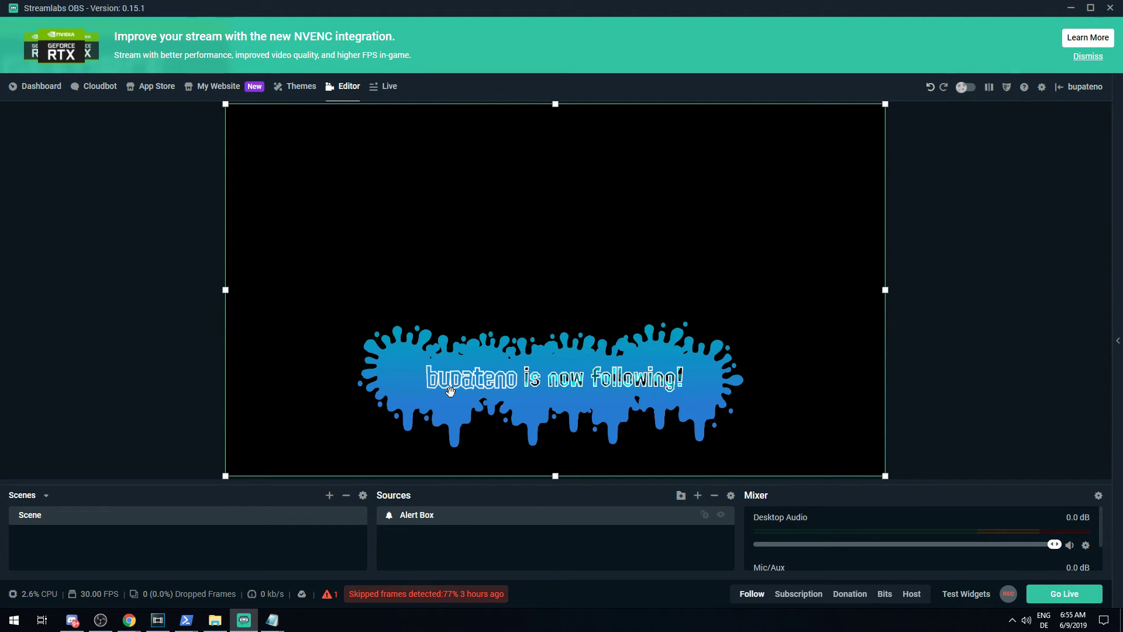
Add a Color Correction filter to the Alert Box source.
right_click(462, 521)
left_click(484, 404)
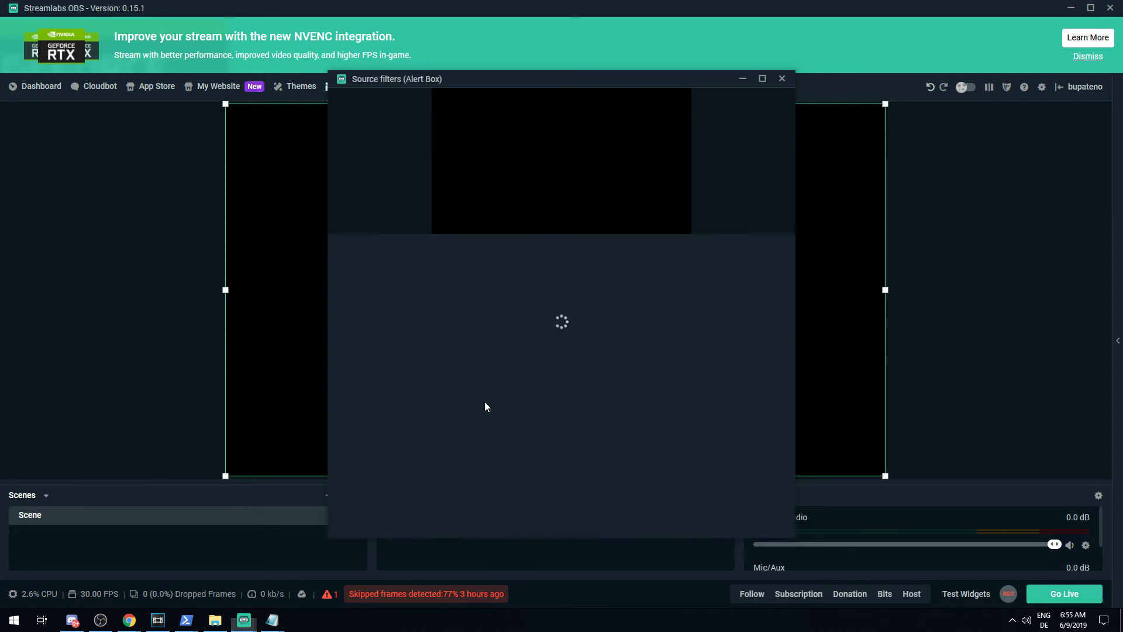
left_click(343, 257)
left_click(471, 244)
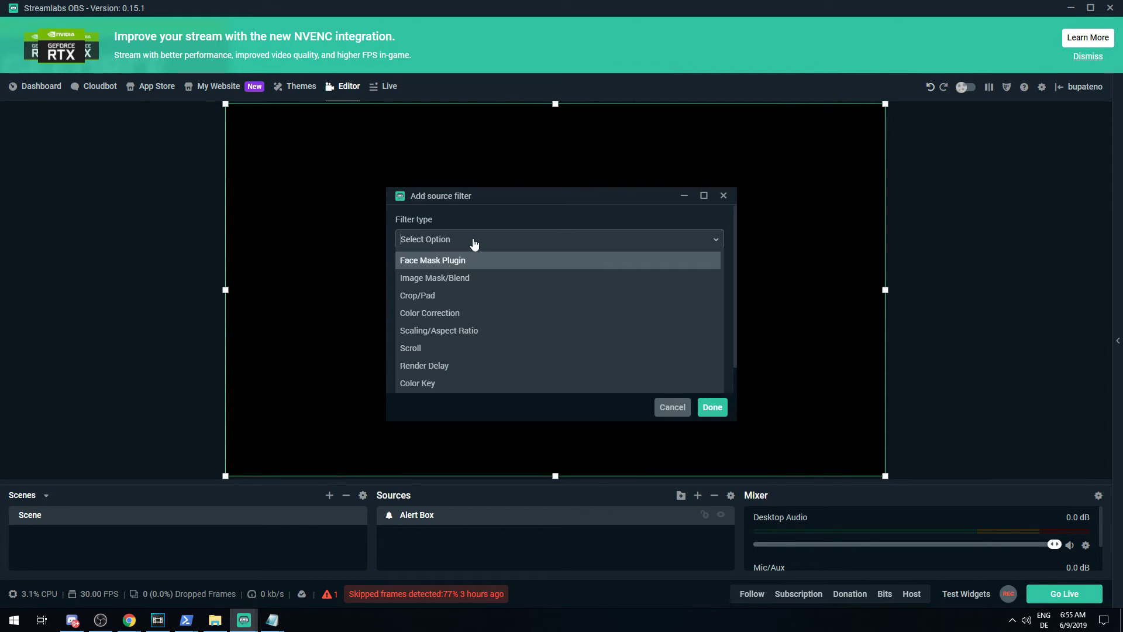
scroll(445, 350, "down", 1)
left_click(460, 288)
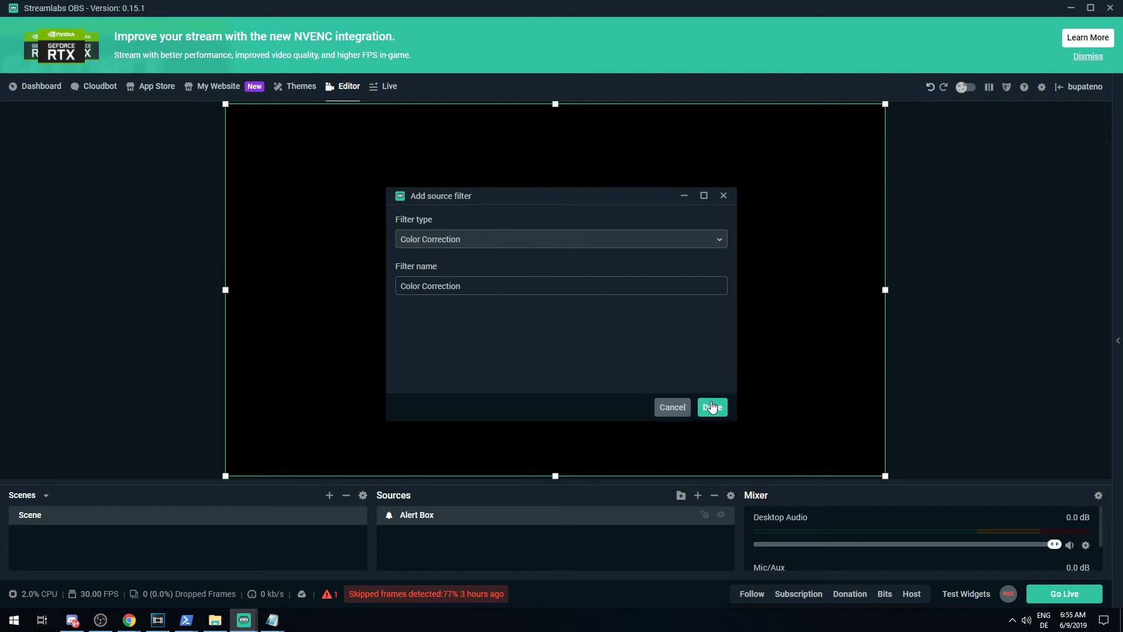
left_click(714, 407)
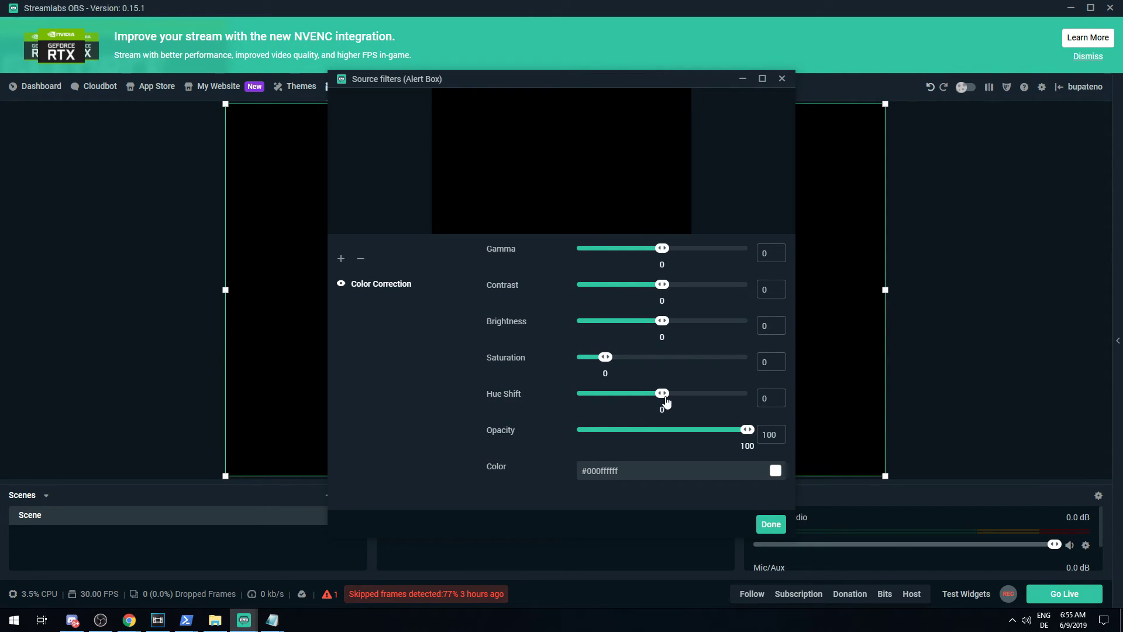
Shift the filter's hue to about 150, checking the colour with a test follow alert.
left_click_drag(665, 402, 635, 403)
key("Escape")
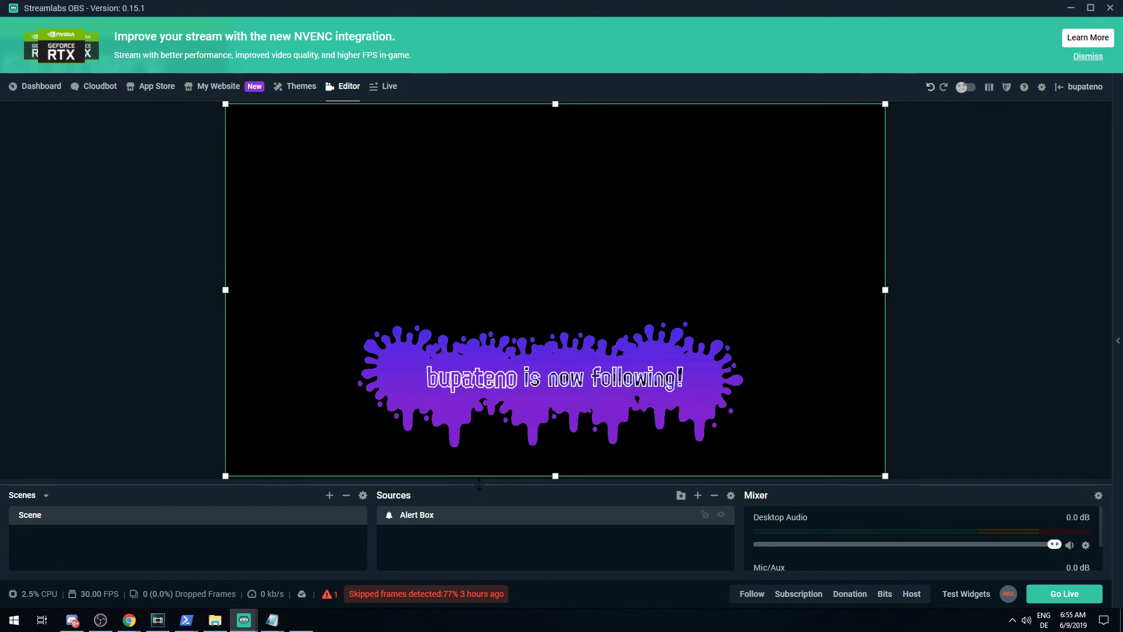
left_click(966, 419)
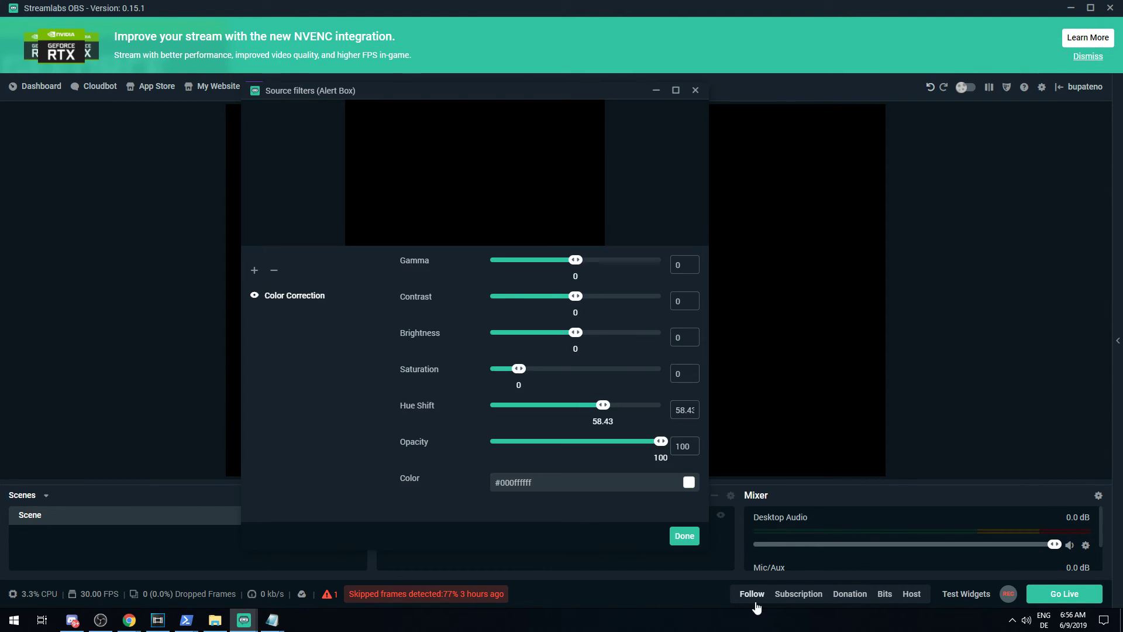
left_click(751, 594)
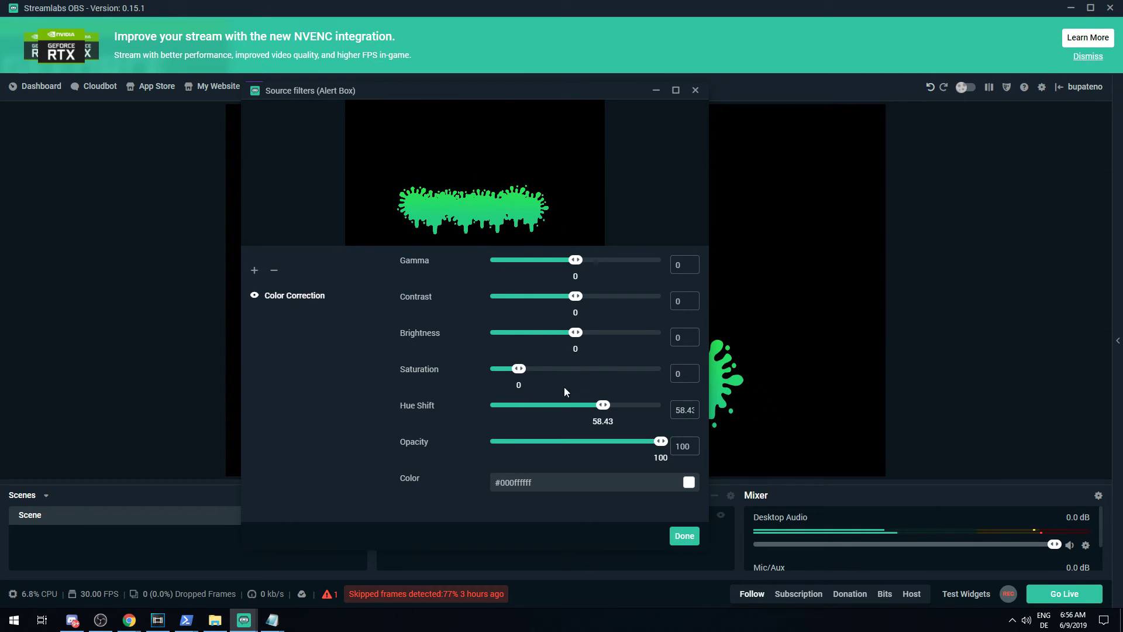
left_click_drag(602, 405, 646, 413)
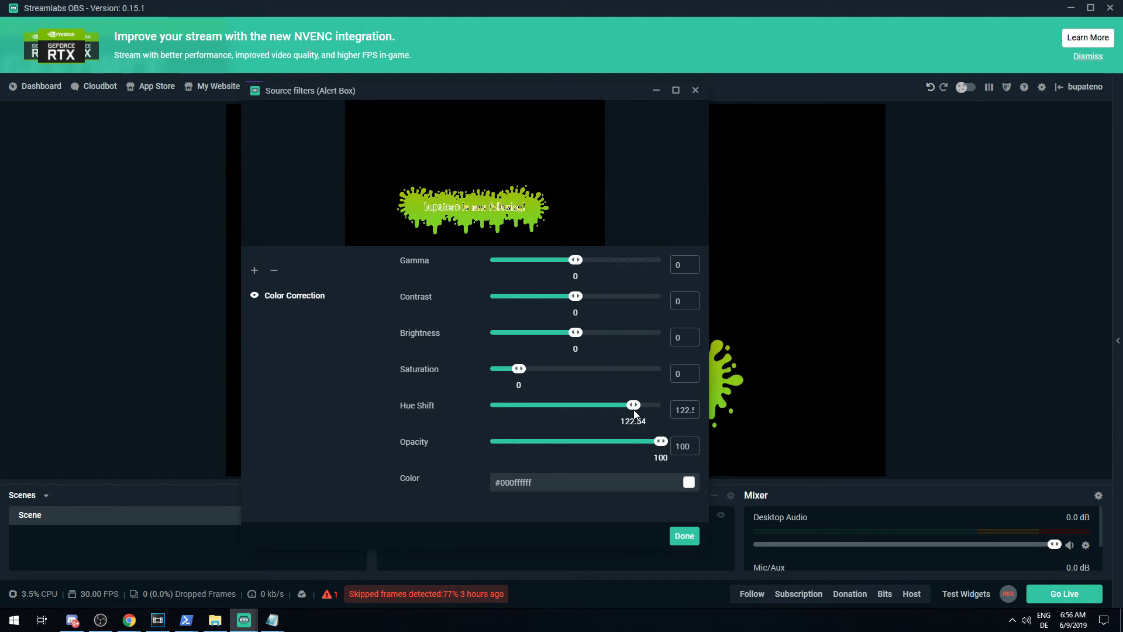
left_click(685, 536)
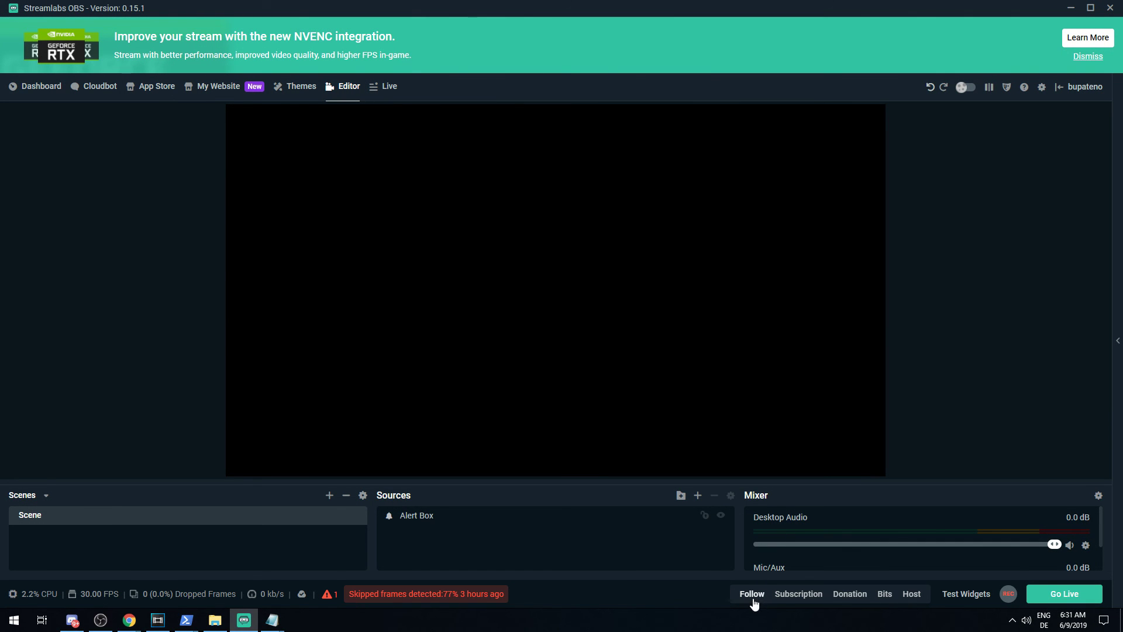
left_click(752, 594)
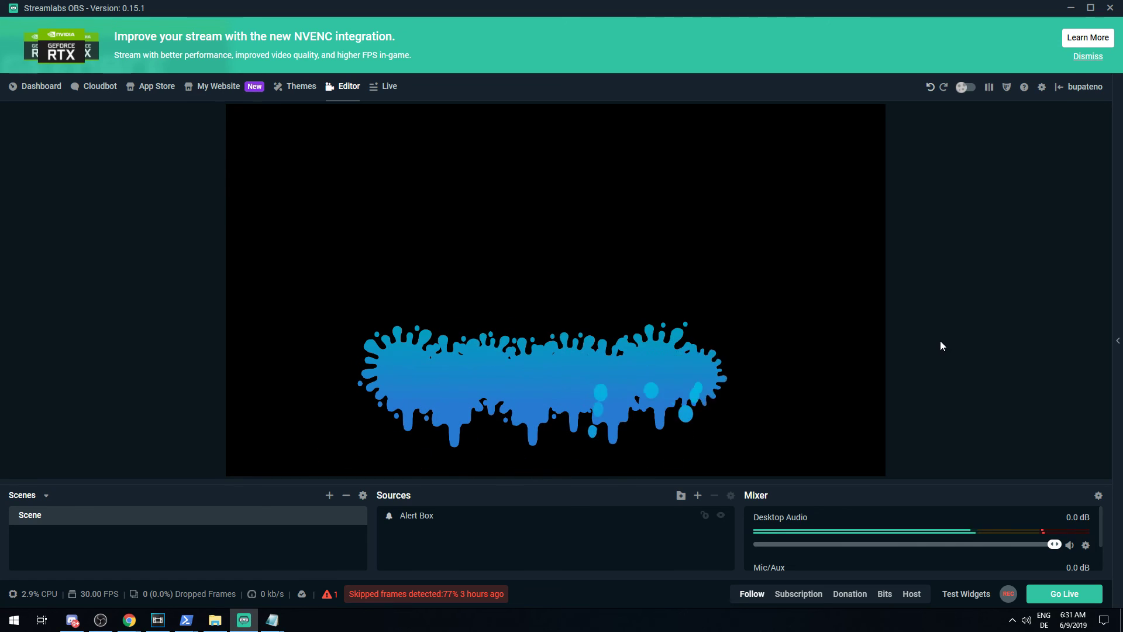